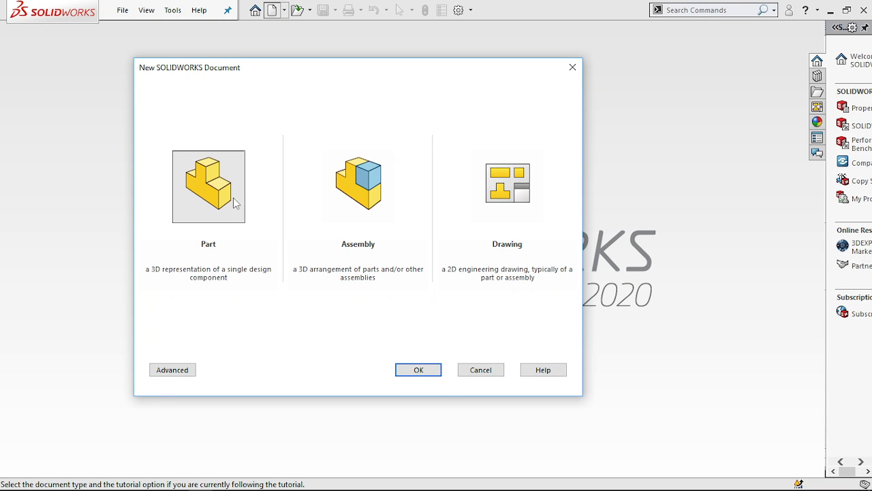
- Create a new part document and set its unit system to IPS (inch, pound, second)
left_click(404, 371)
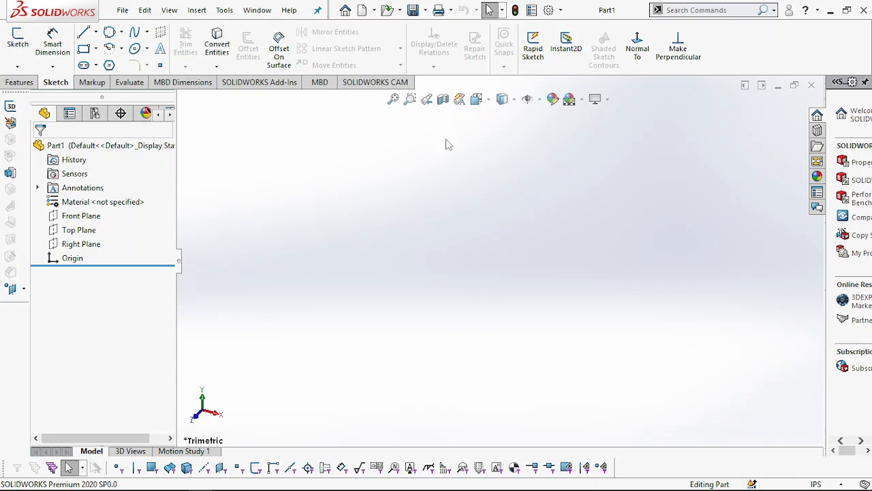
left_click(548, 11)
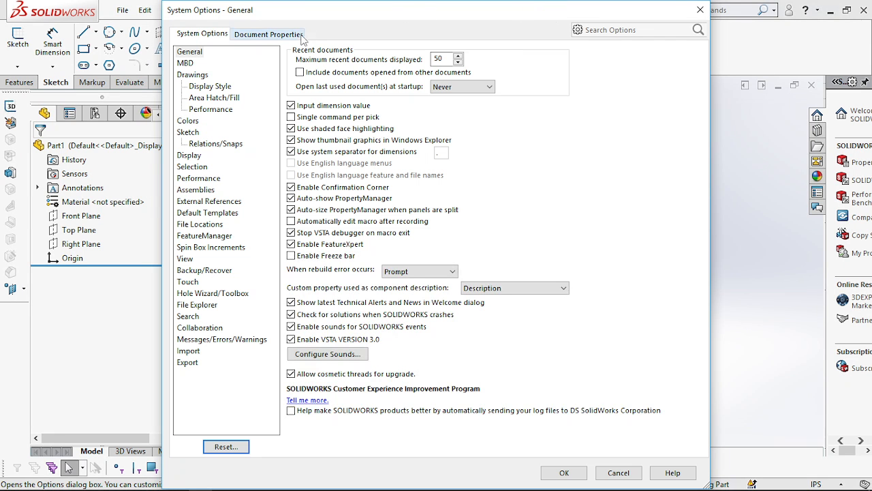
left_click(284, 38)
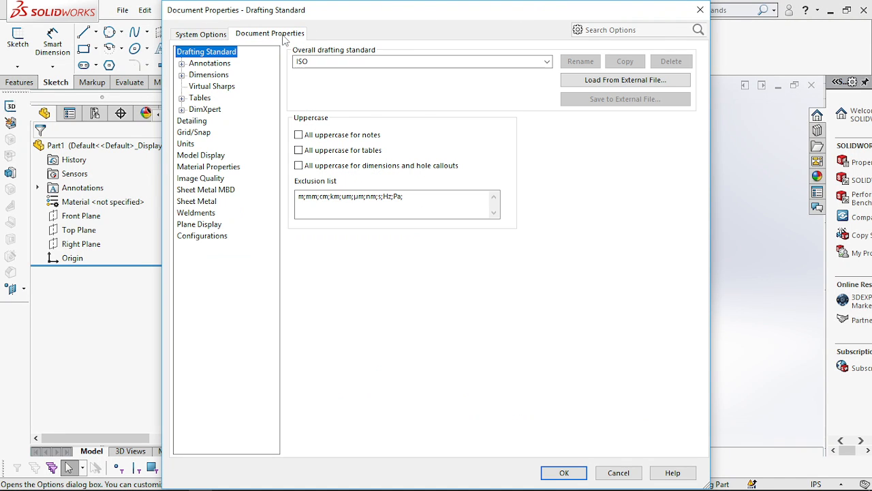
left_click(186, 145)
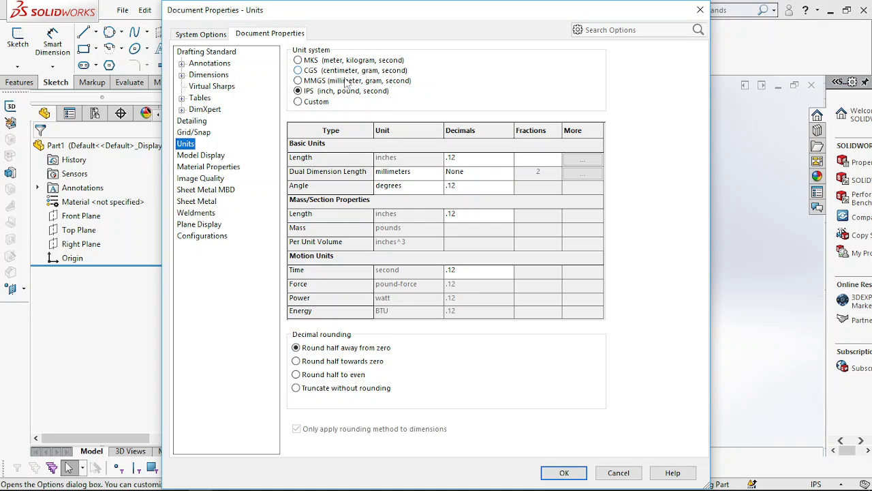
left_click(325, 95)
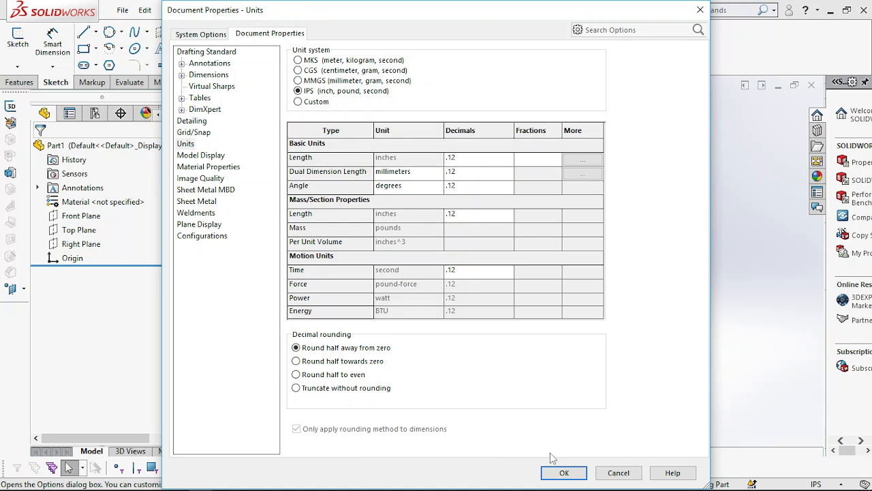
left_click(576, 477)
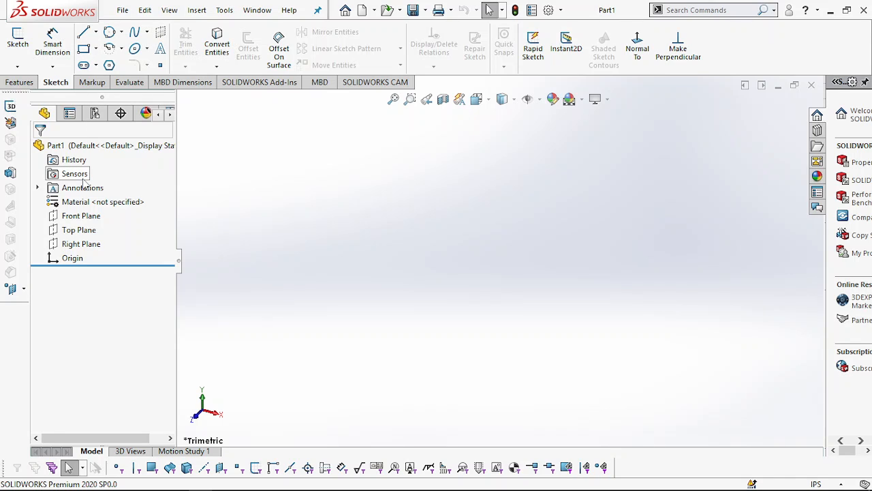
- On the Front Plane, sketch a corner rectangle about 2.68 by 1.85 in, with its bottom edge level with the origin
left_click(84, 51)
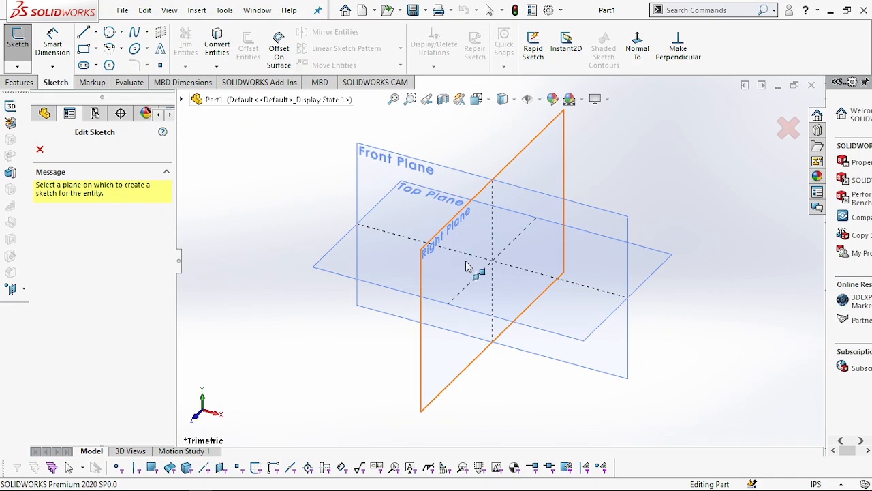
left_click(368, 160)
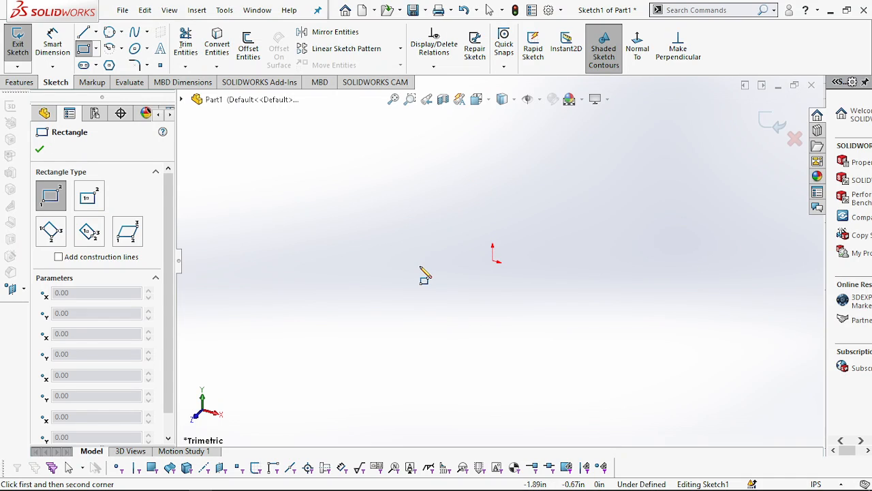
key("space")
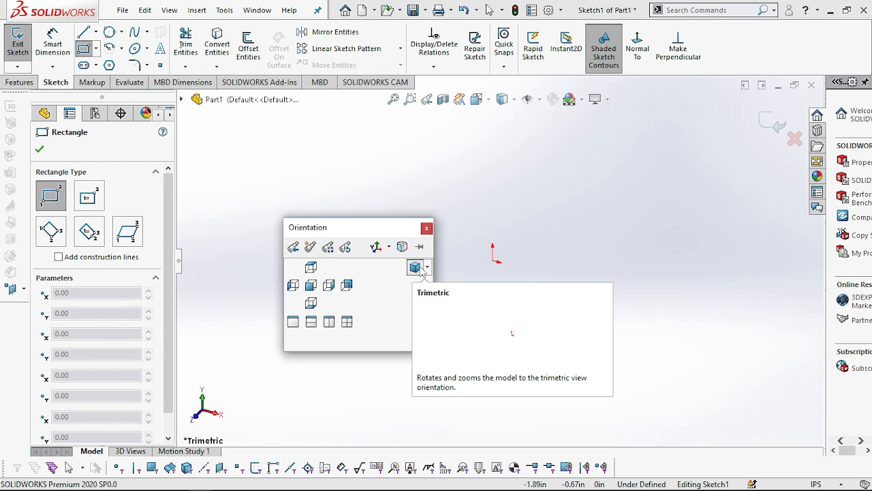
left_click(311, 286)
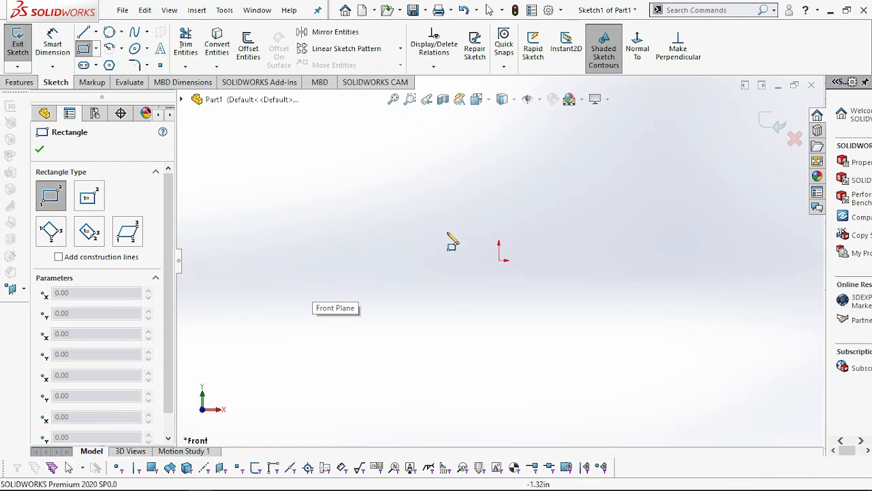
left_click(467, 260)
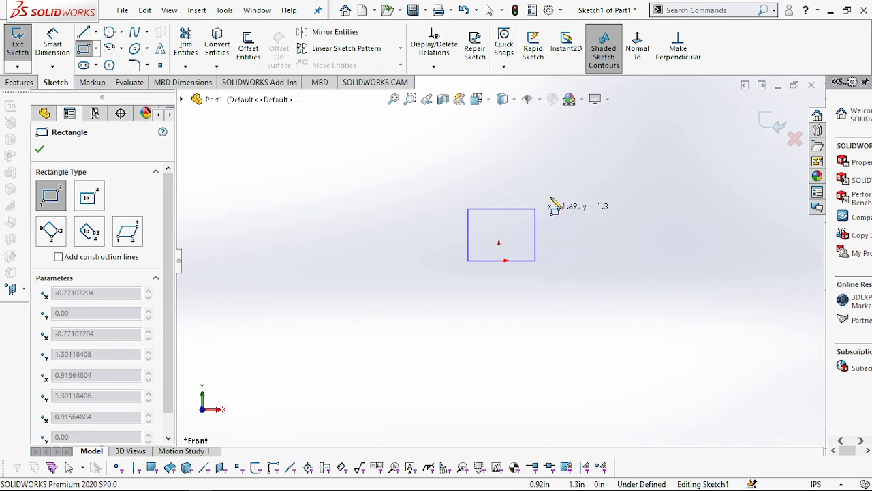
left_click(575, 188)
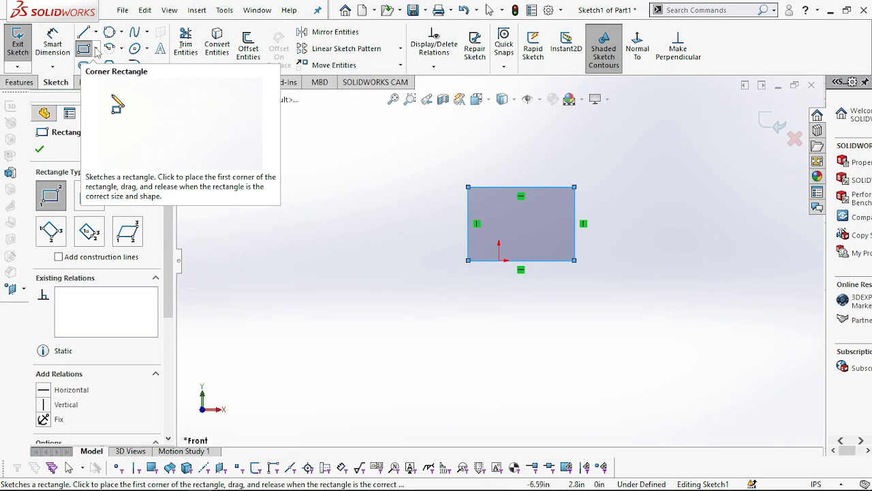
- Sketch a center rectangle below the first rectangle, centred at about X 0.40, Y -1.77 in
left_click(96, 49)
left_click(100, 80)
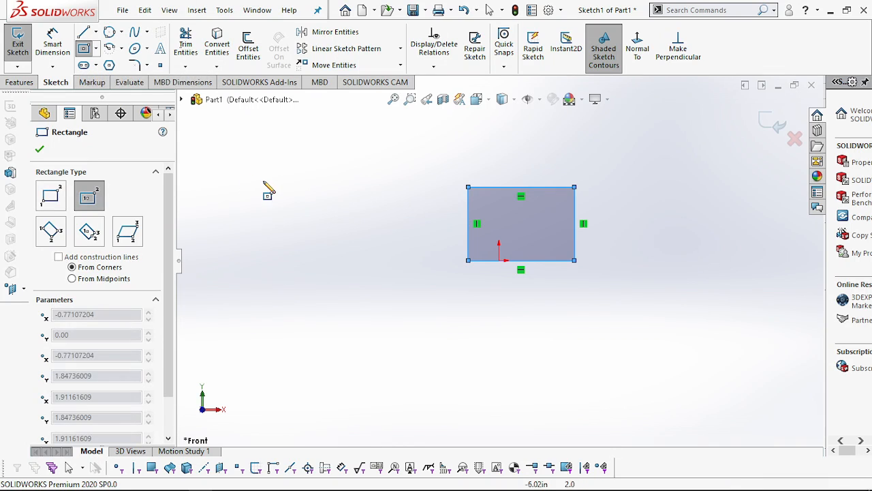
left_click(515, 331)
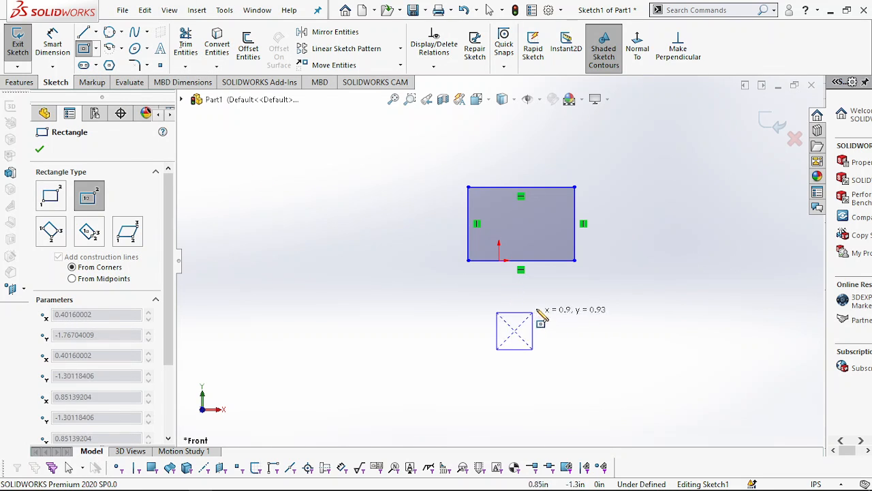
left_click(578, 291)
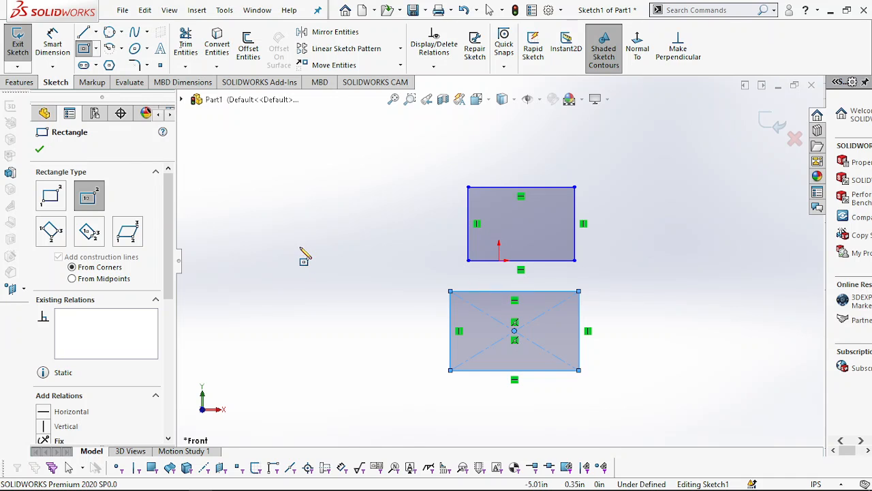
- Sketch a horizontal line about 3.2 in long, a vertical line about 1.5 in down, and a tangent arc to the center rectangle's upper-left corner
left_click(83, 34)
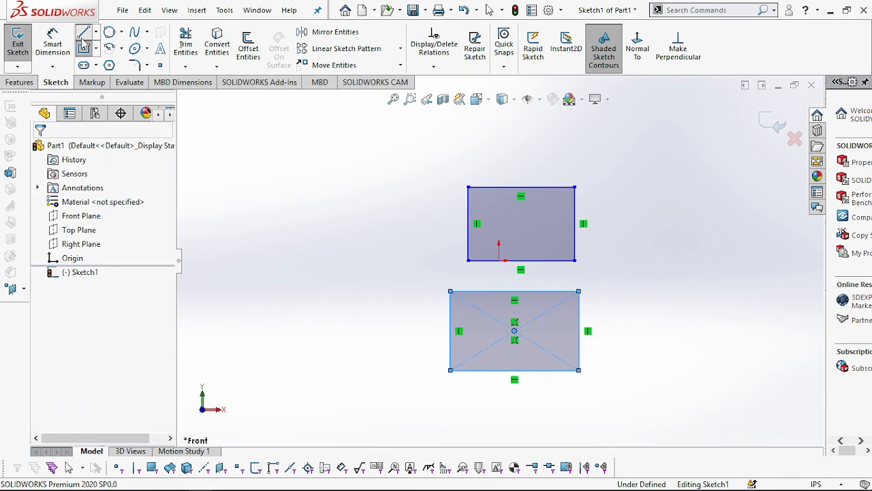
left_click(257, 199)
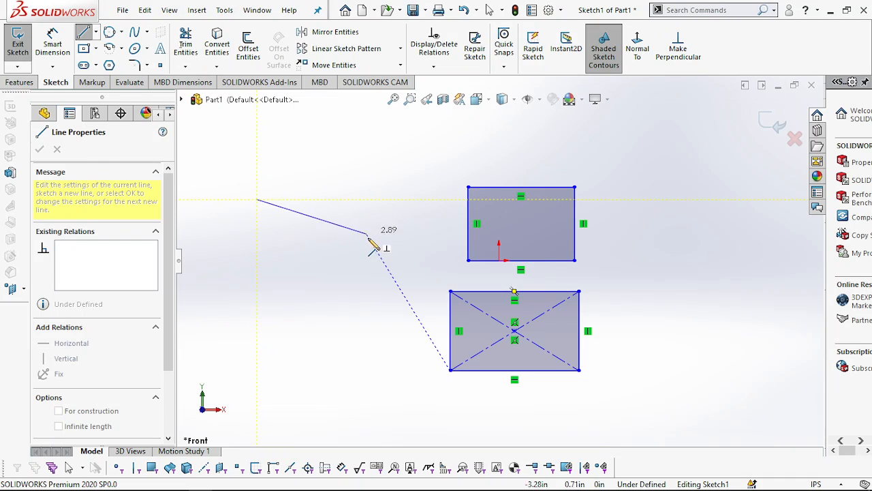
left_click(383, 200)
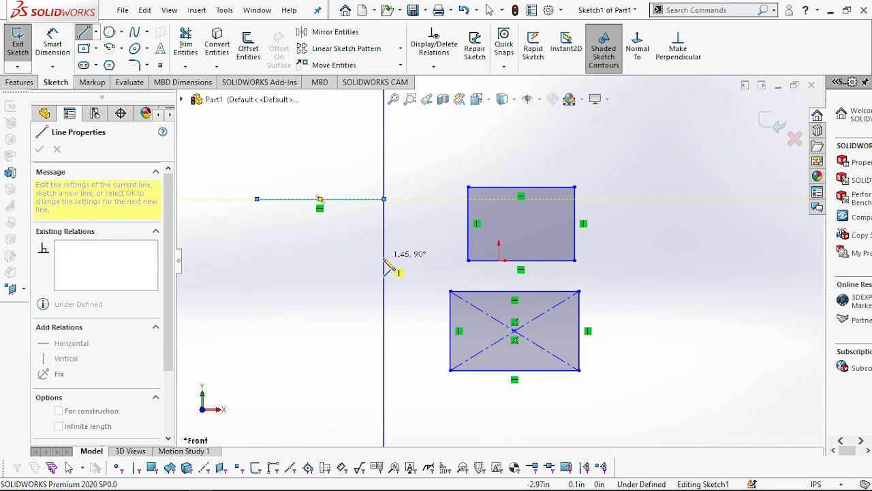
left_click(384, 260)
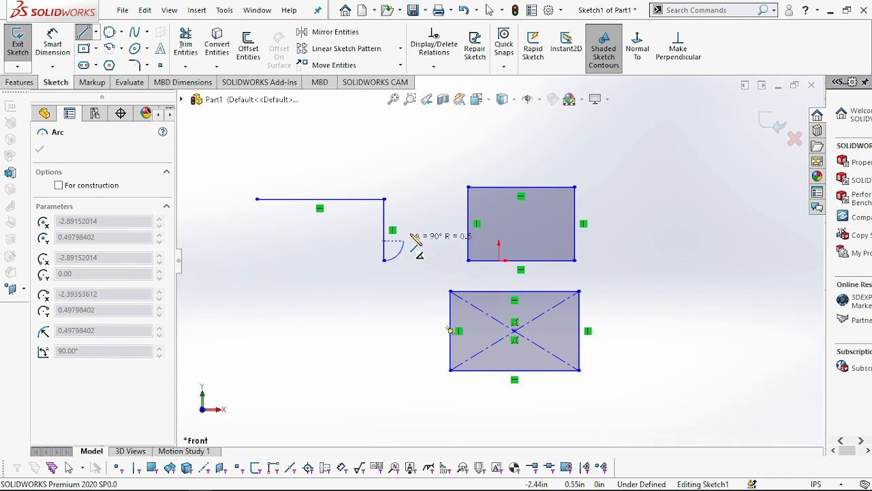
left_click(450, 291)
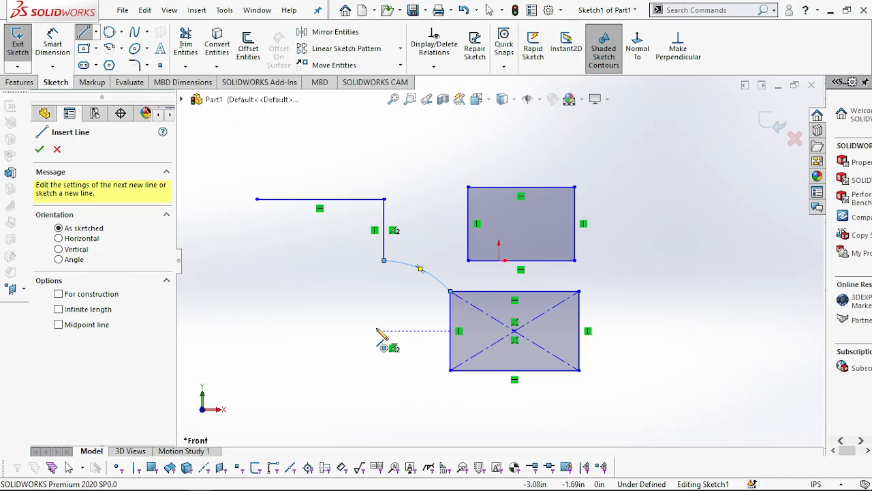
key("Escape")
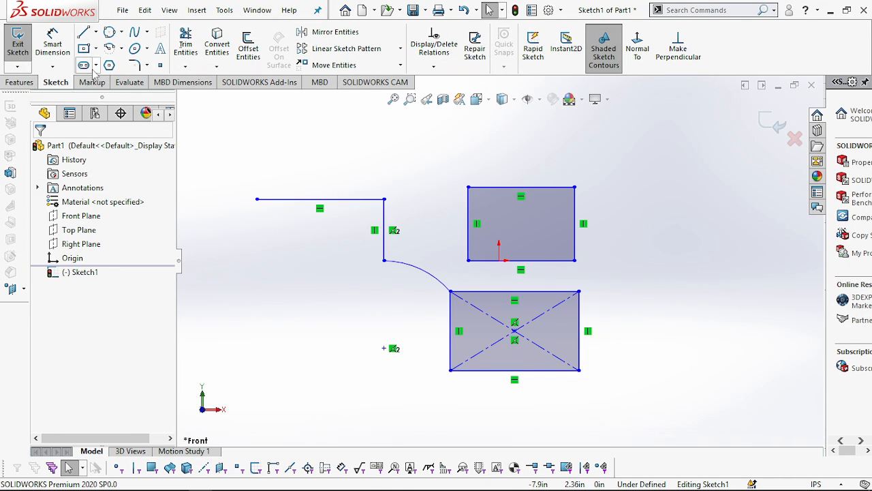
- Sketch a center-point circle below the line chain, centred at about X -5.16, Y -2.38 in
left_click(110, 34)
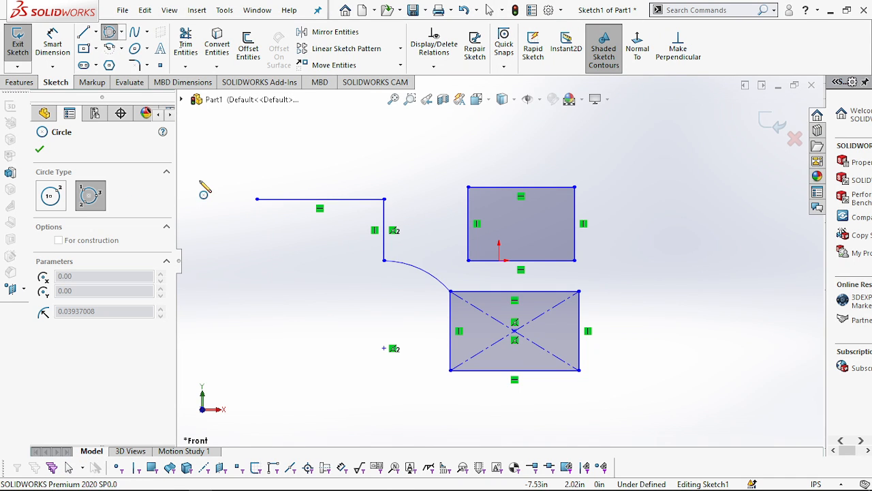
left_click(122, 33)
left_click(131, 48)
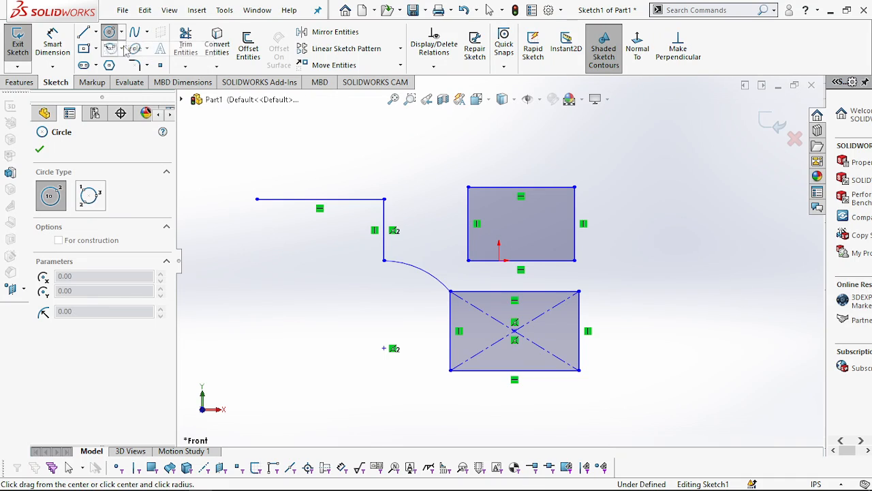
left_click(294, 355)
left_click(337, 320)
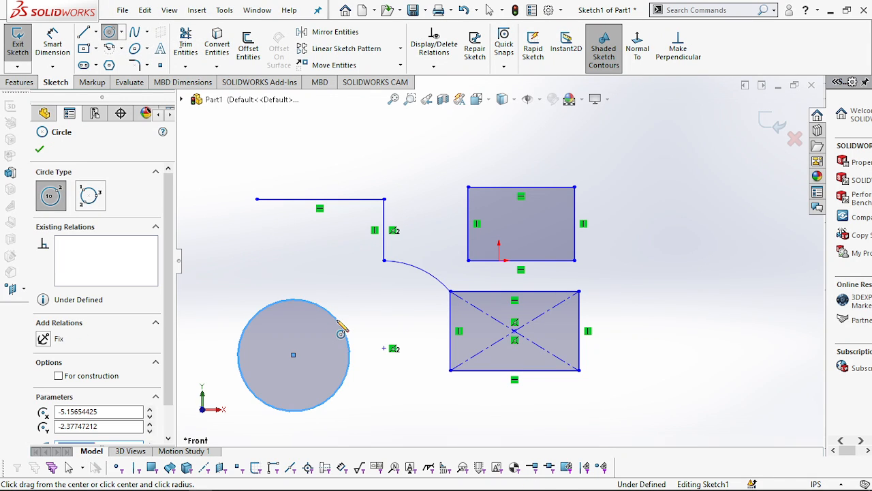
- Sketch a three-point perimeter circle with a radius of about 1.2 in to the right of the upper rectangle
left_click(121, 32)
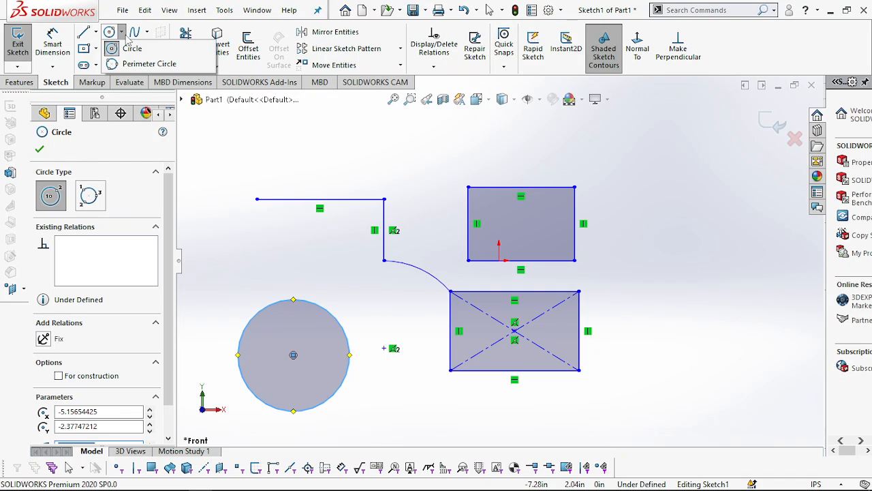
left_click(126, 63)
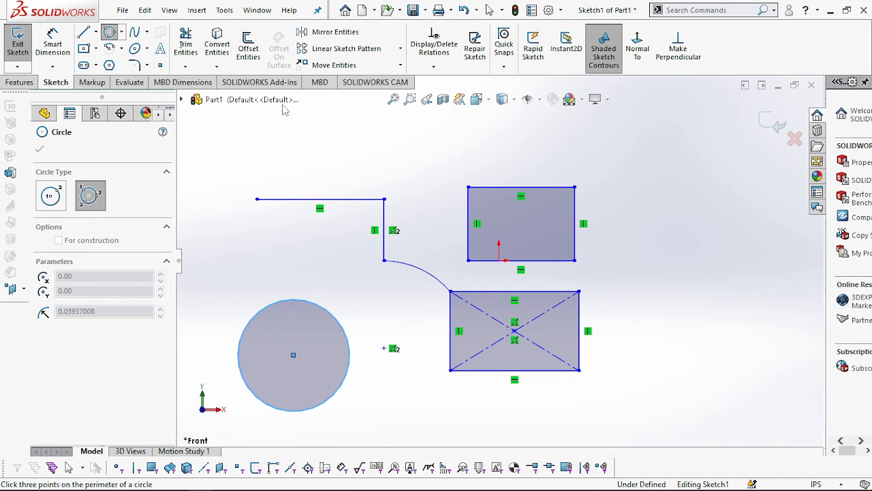
left_click(627, 232)
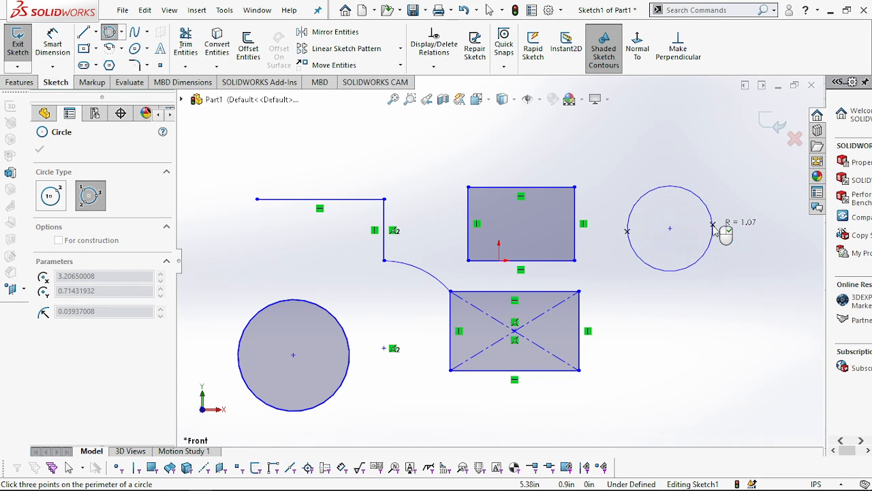
left_click(713, 224)
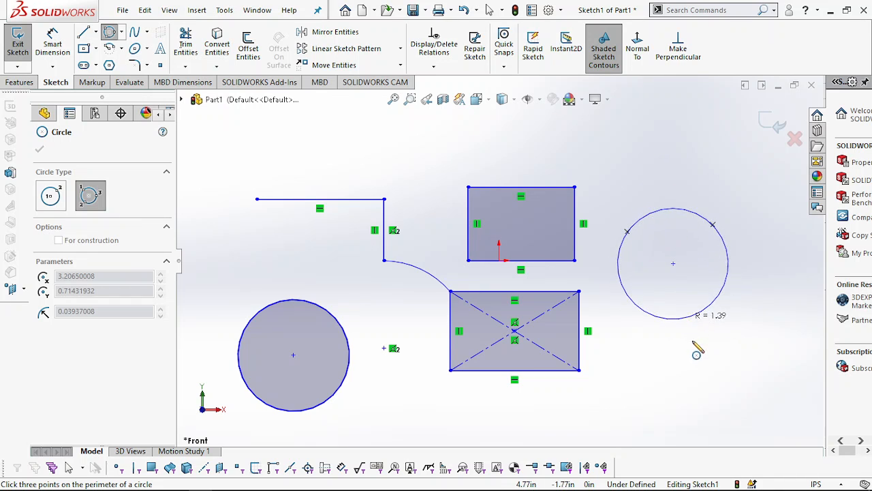
left_click(677, 295)
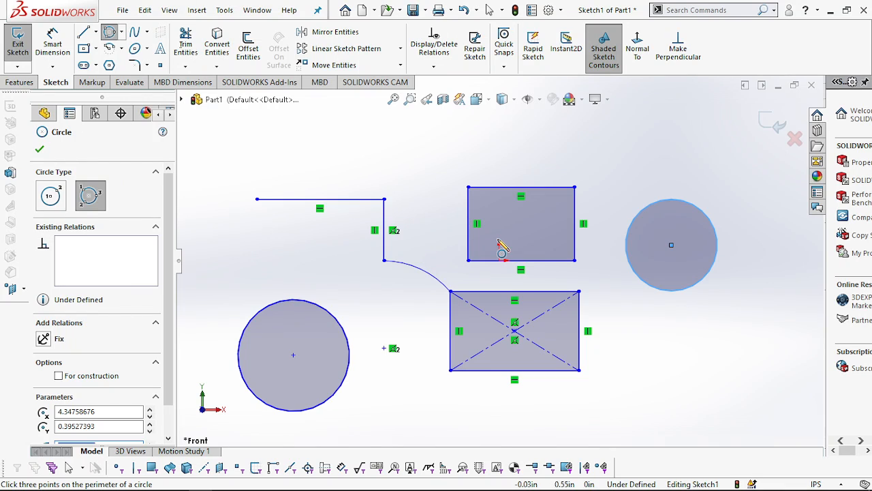
- Dimension the upper rectangle's top edge and set its length to 5 in
left_click(53, 44)
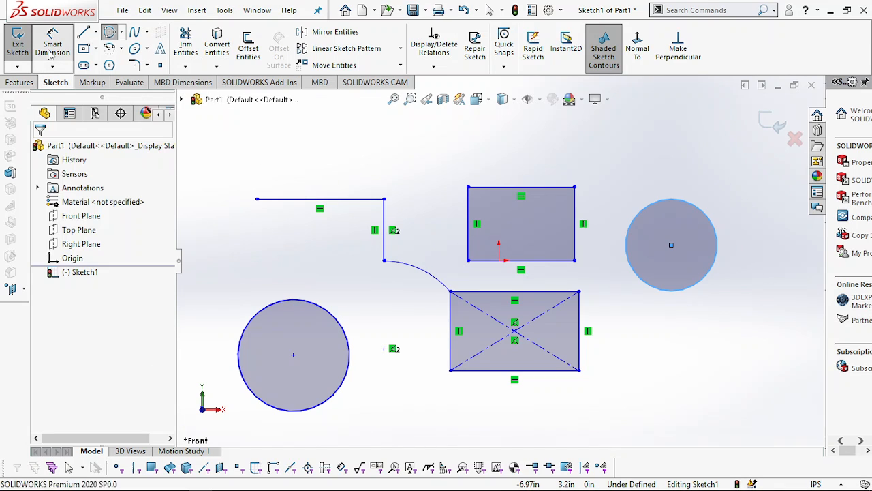
left_click(501, 187)
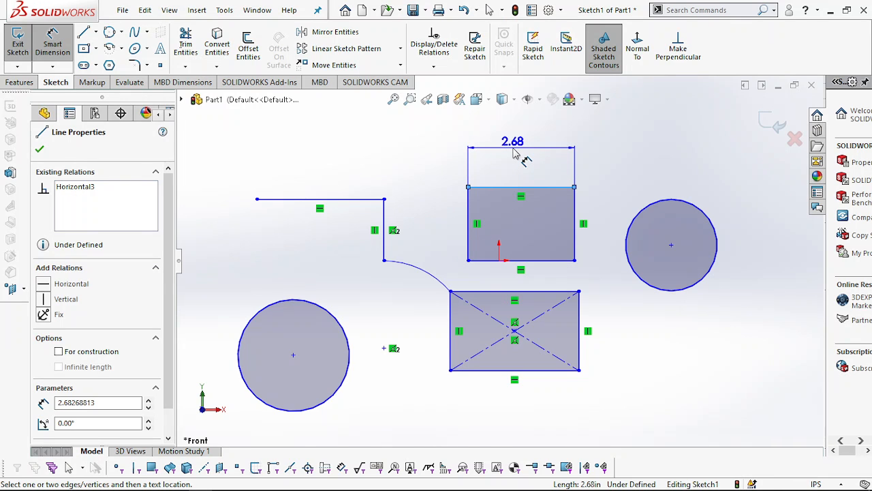
left_click(516, 155)
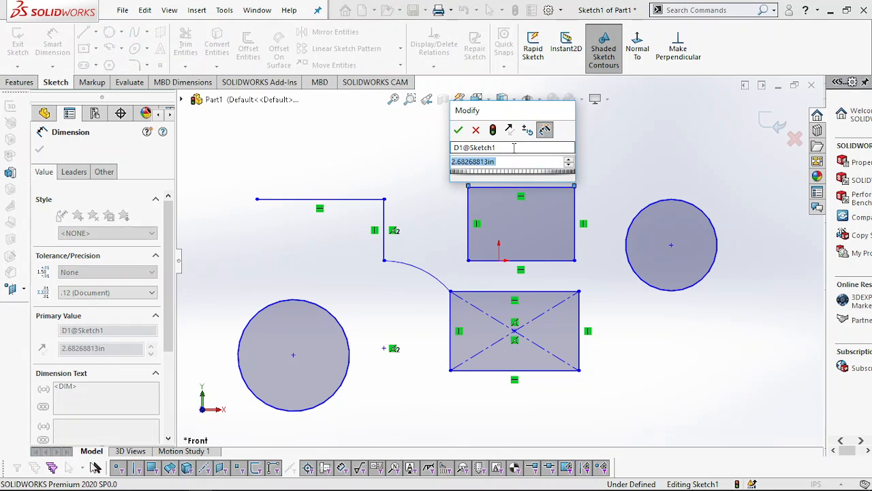
type("5")
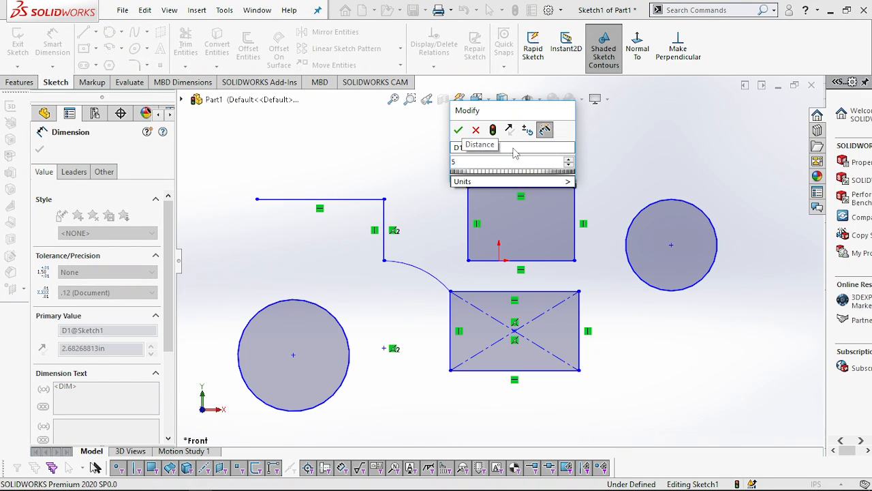
key("Return")
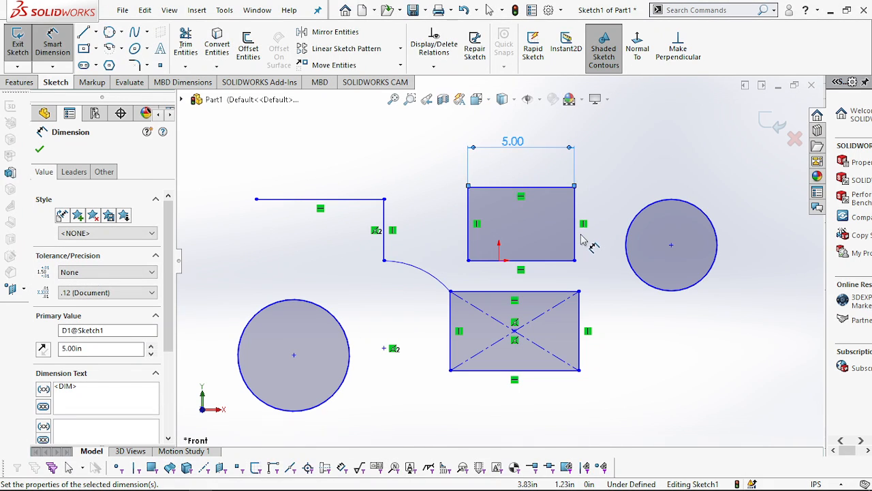
- Dimension the upper rectangle's right vertical edge and set its length to 5 in
left_click(575, 232)
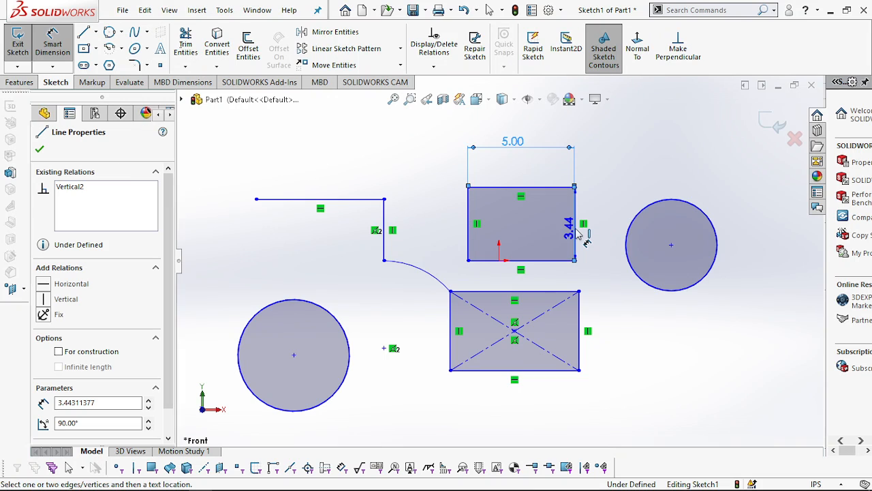
left_click(601, 229)
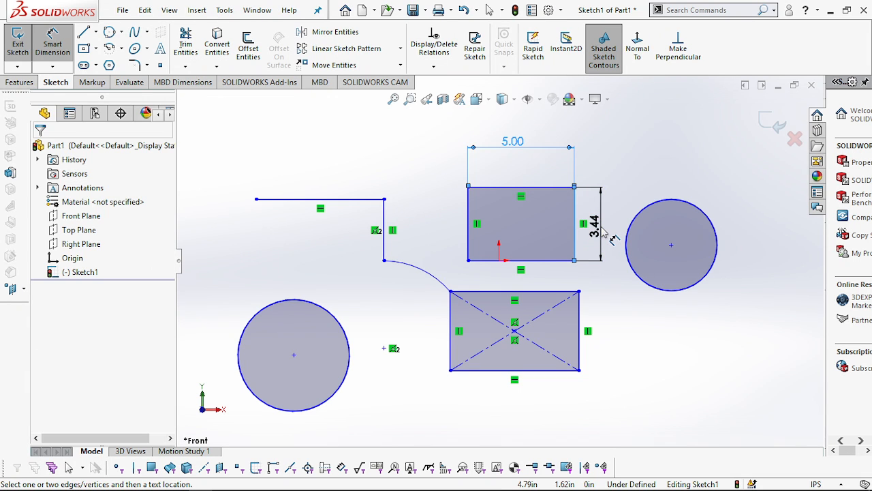
type("5")
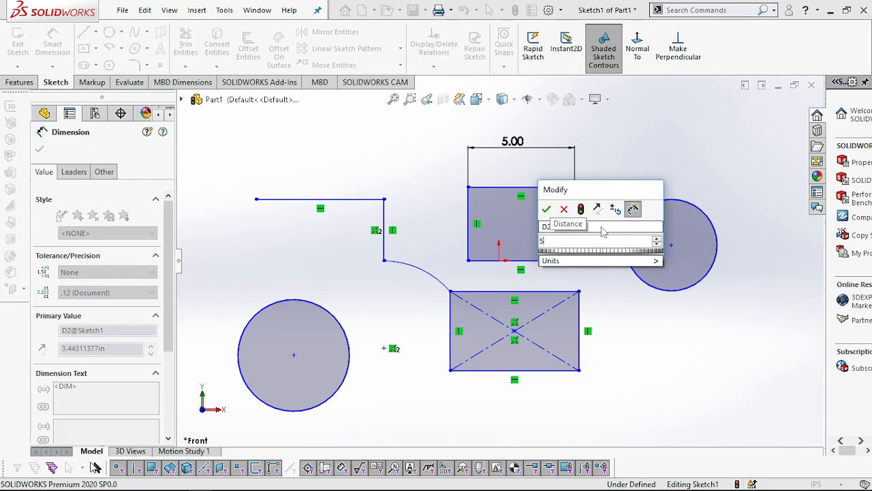
key("Return")
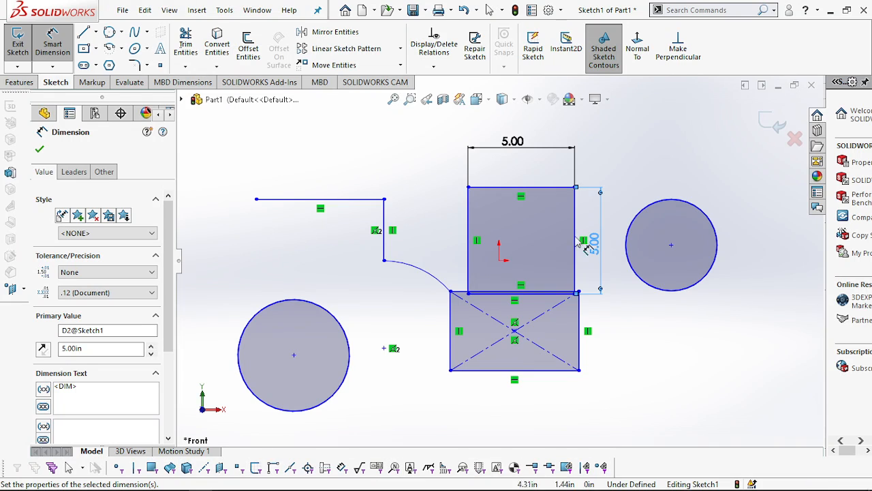
- Dimension the diameter of the circle beside the upper rectangle, set it to 6 in, and finish dimensioning
left_click(671, 202)
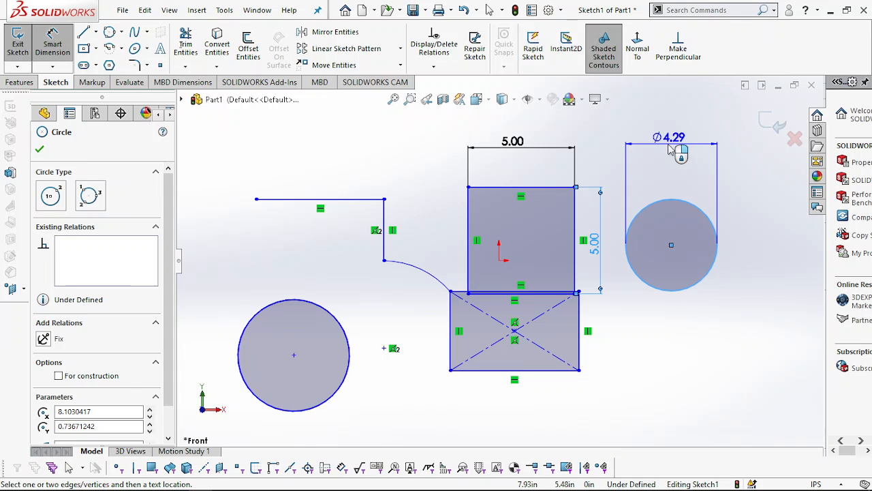
key("Escape")
left_click(671, 144)
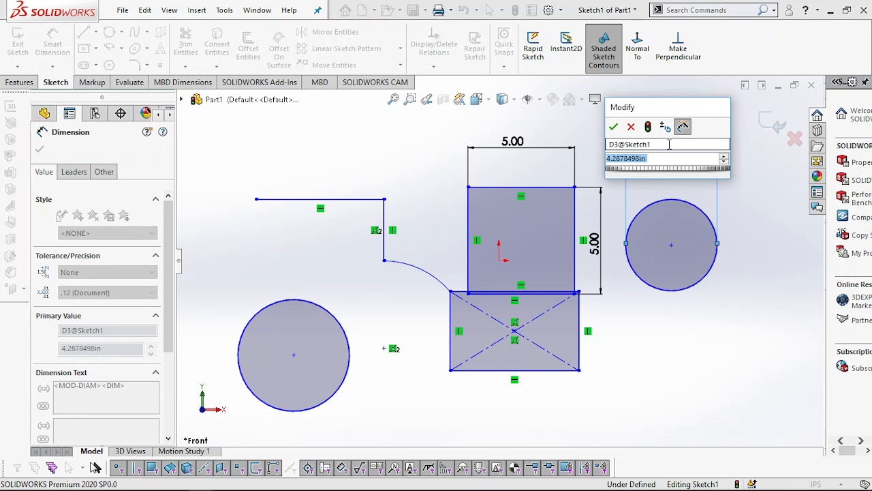
type("6")
key("Return")
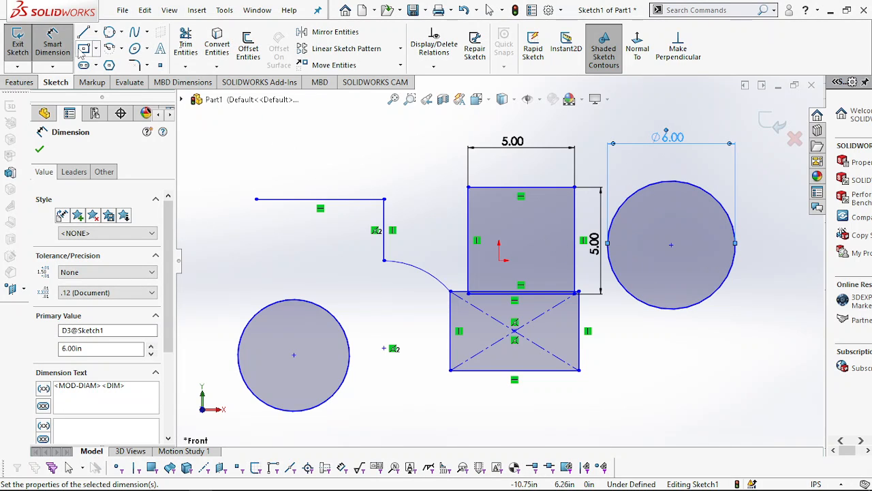
key("Escape")
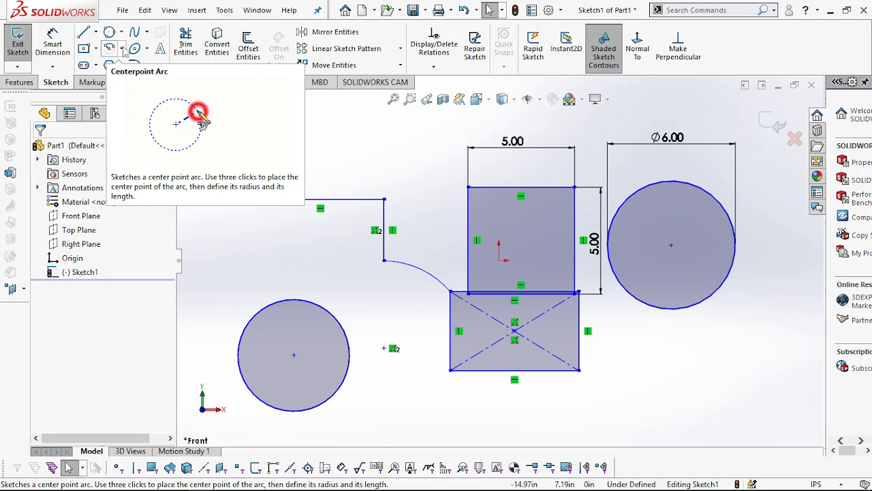
- Sketch a 3 Point Arc with a radius of about 2.2 in, bulging leftward across the center rectangle's right edge
left_click(122, 51)
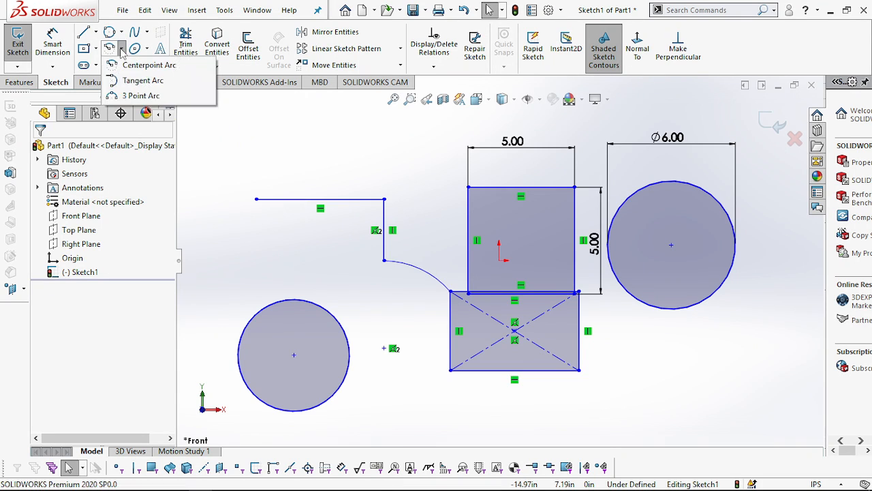
left_click(134, 98)
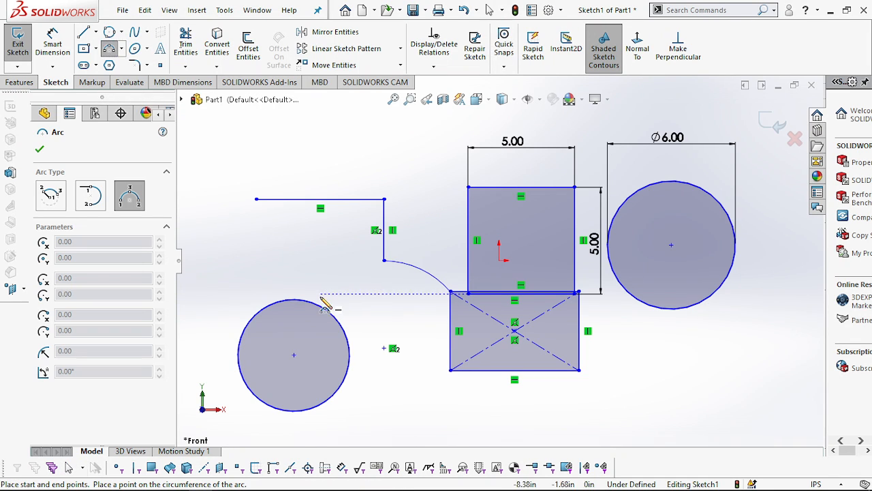
left_click(580, 405)
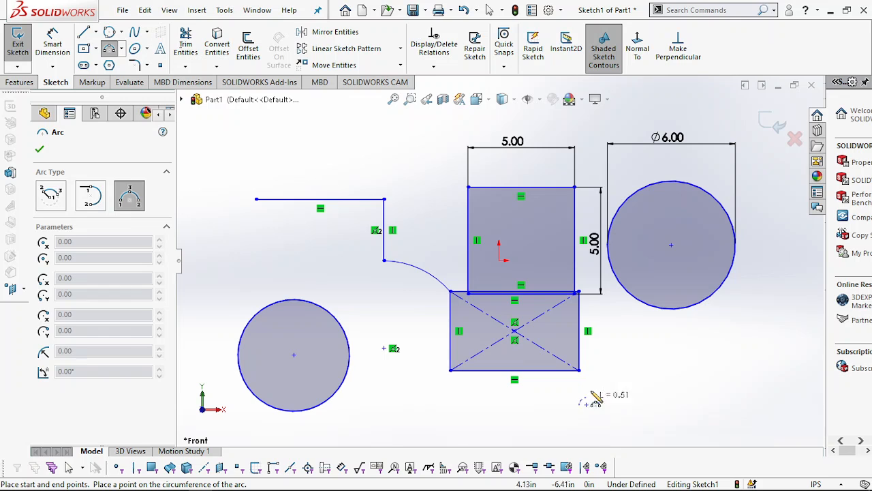
left_click(621, 334)
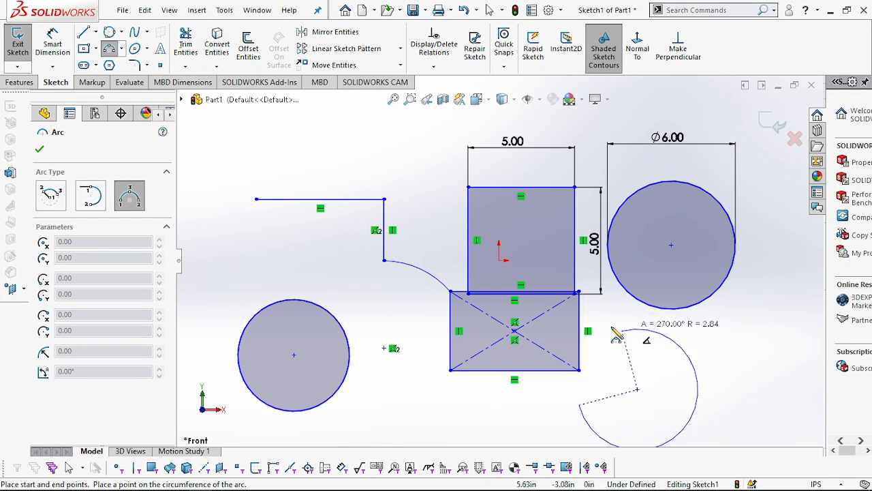
left_click(584, 313)
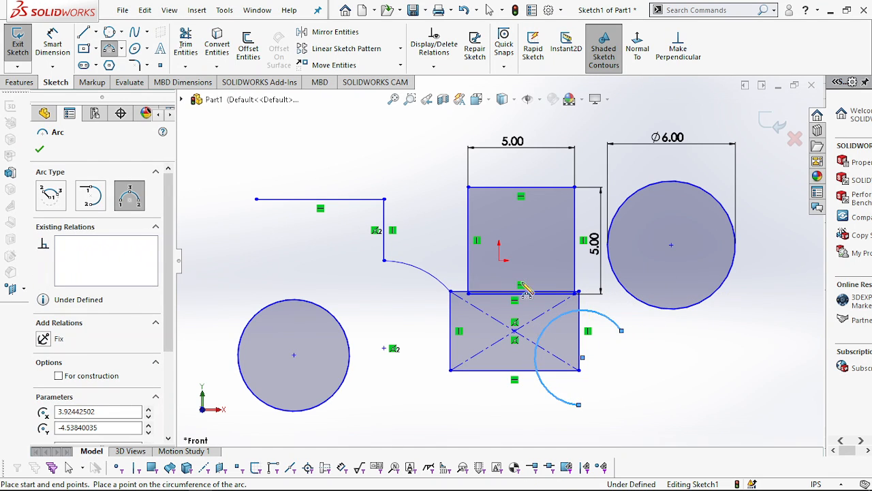
- Sketch an upward-bulging Centerpoint Arc of about 1.8 in radius below the horizontal line, centred at about X -10.33, Y 0.74 in
left_click(122, 53)
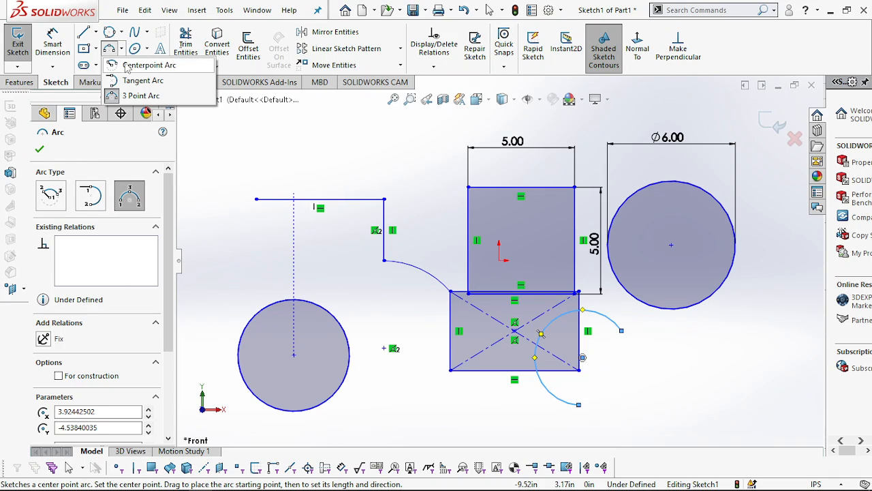
left_click(149, 65)
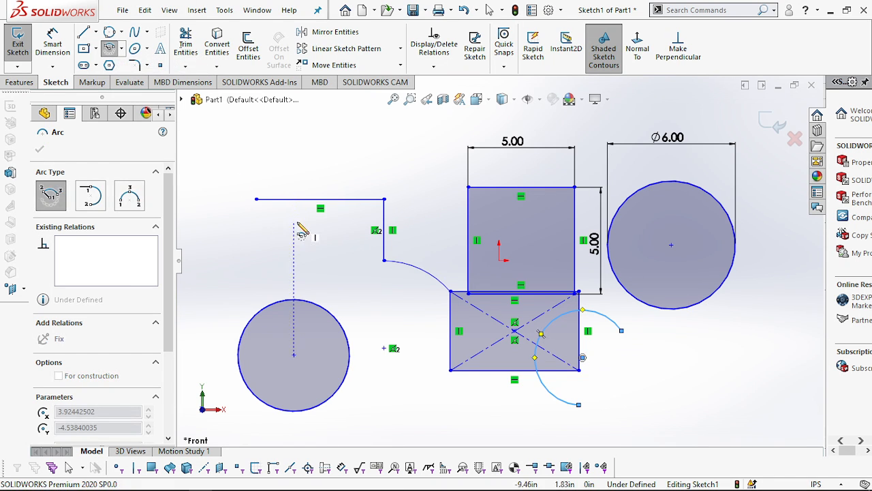
left_click(278, 244)
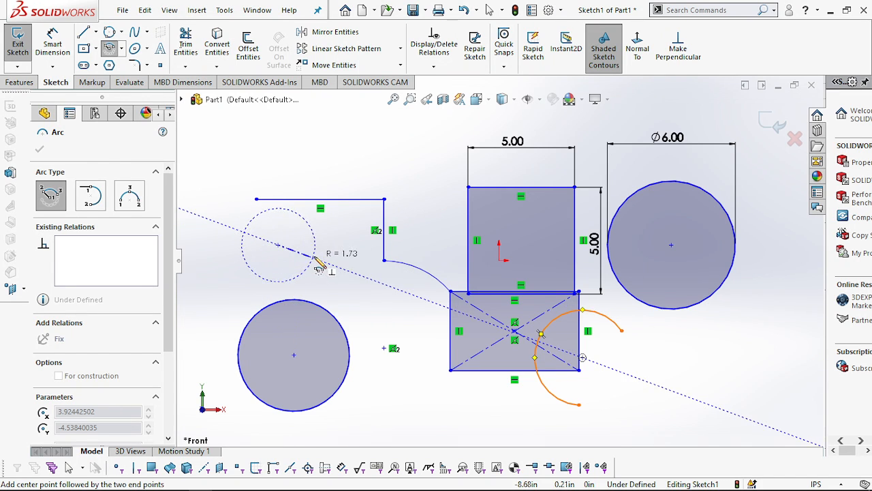
left_click(315, 259)
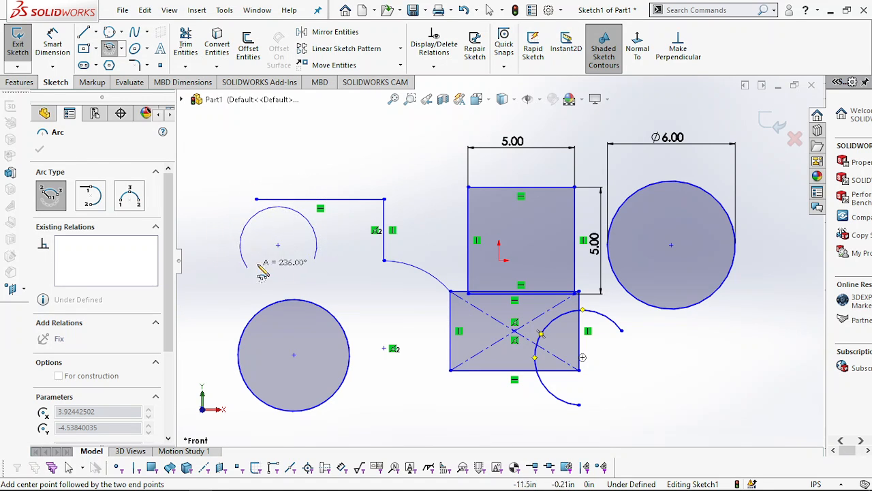
left_click(208, 239)
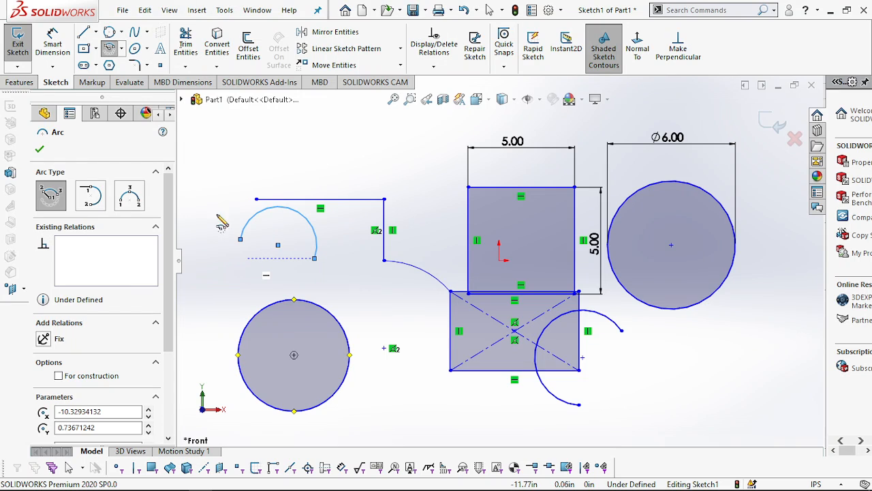
- Sketch a six-sided inscribed-circle polygon below the 6 in circle, centred at about X 8.62, Y -4.54 in, with a circle diameter of about 3.87 in
left_click(109, 65)
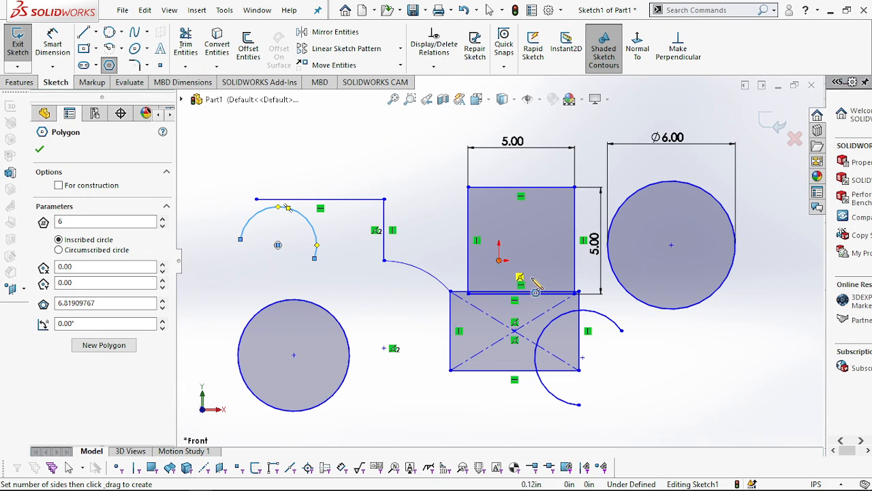
left_click(684, 358)
left_click_drag(684, 357, 713, 409)
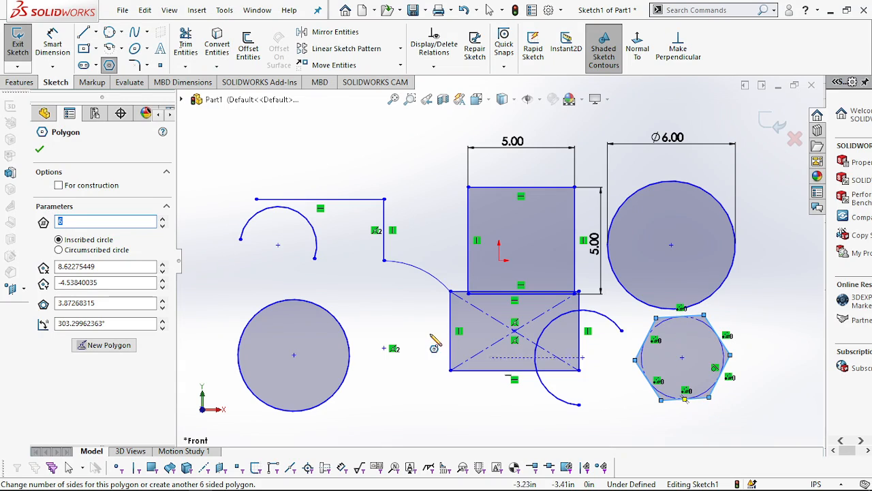
- Set the polygon's number of sides to 7
left_click(163, 218)
left_click(163, 218)
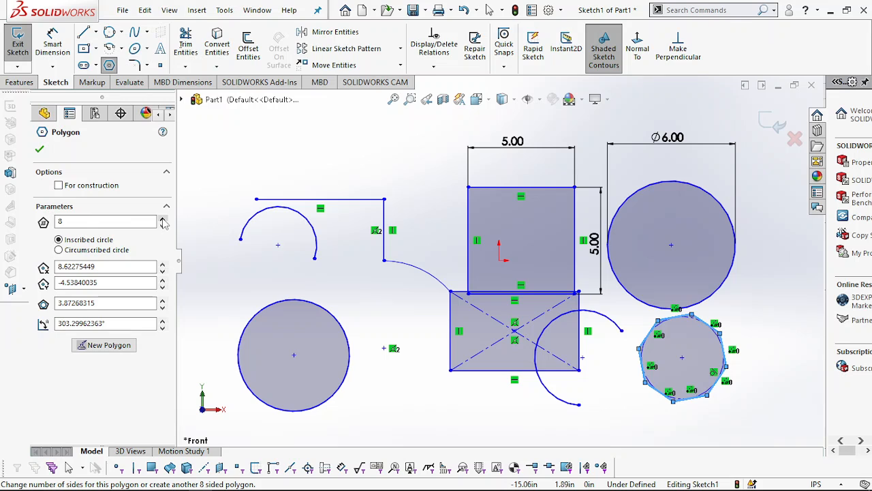
left_click(163, 219)
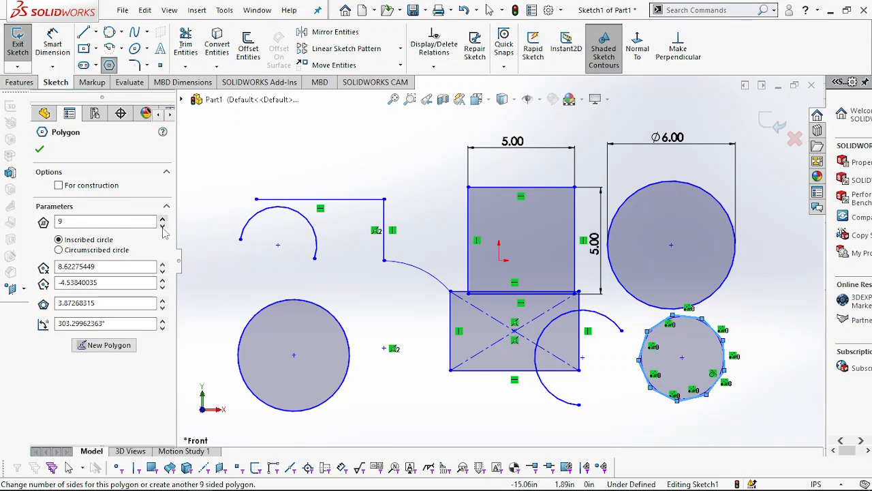
left_click(162, 225)
left_click(162, 226)
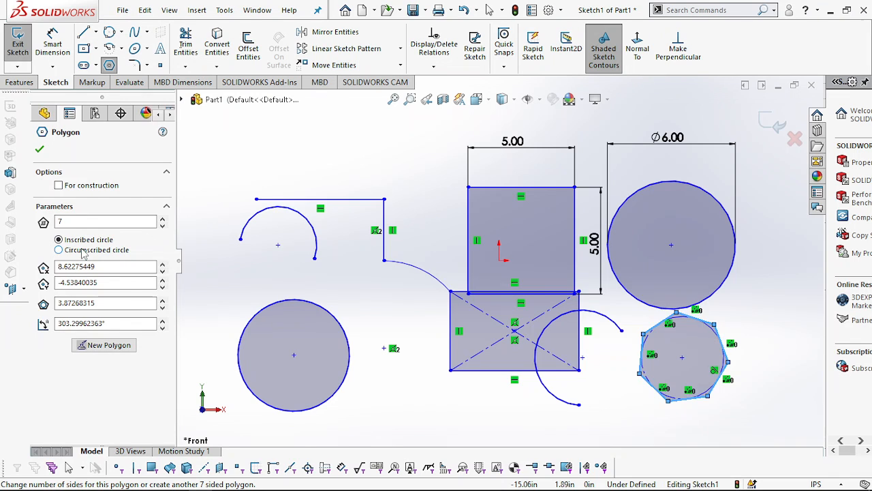
- Switch the polygon to a circumscribed circle, set the circle diameter to 3 in, and finish the polygon
left_click(60, 249)
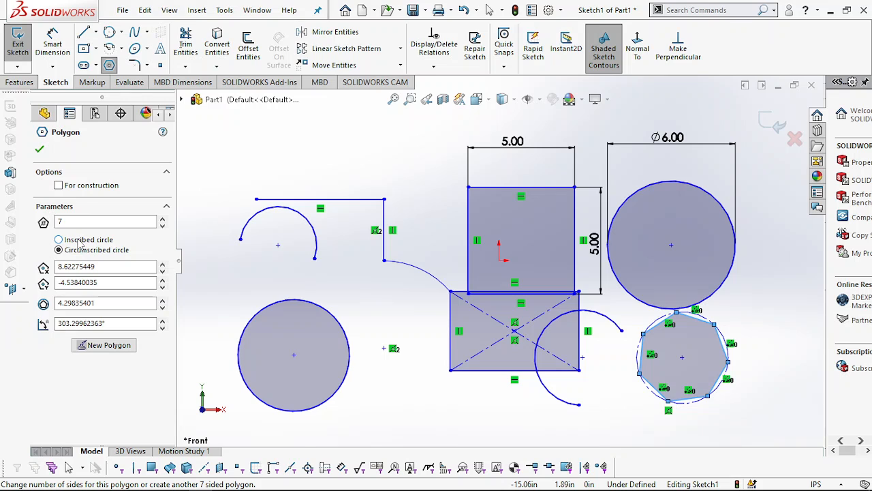
left_click(79, 240)
left_click(79, 251)
key("Return")
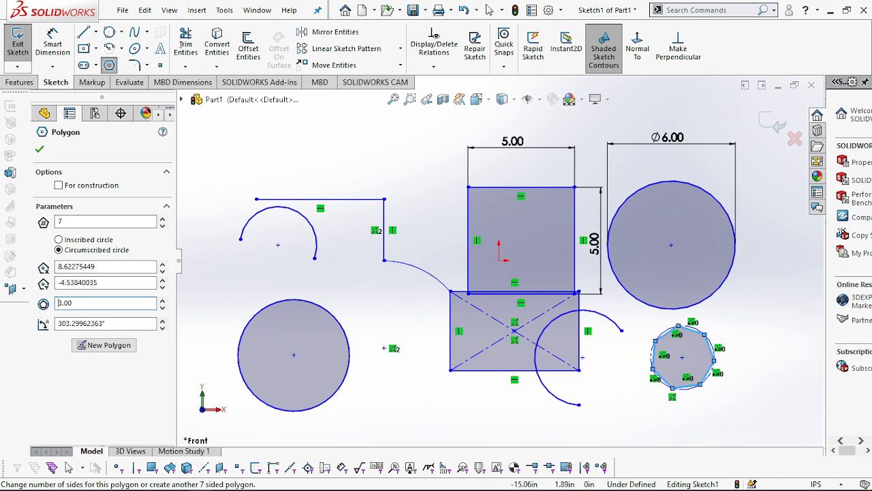
left_click(38, 150)
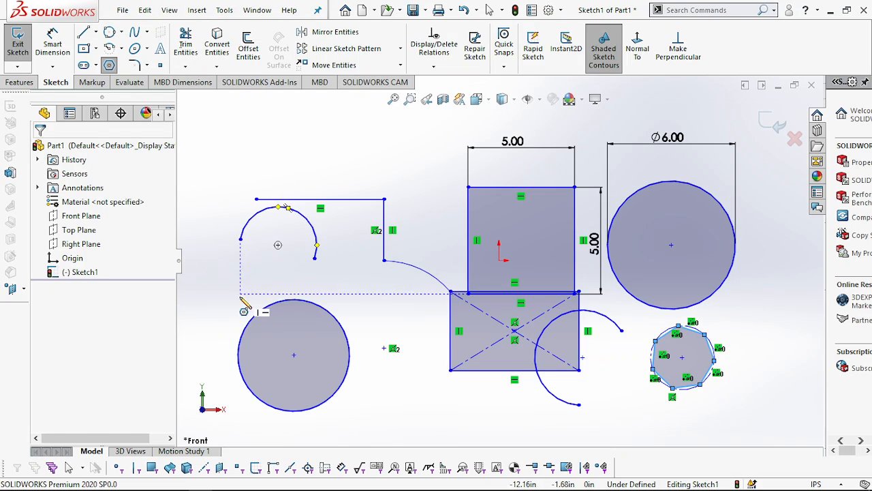
key("Escape")
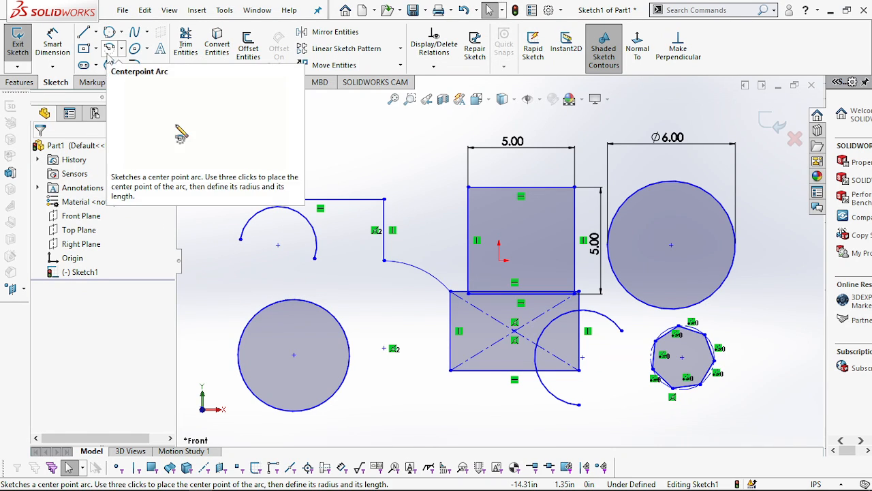
- Sketch a wavy open spline above and beside the horizontal line, running from about X -12.11, Y 4.70 to about X -11.92, Y 2.87 in
left_click(148, 34)
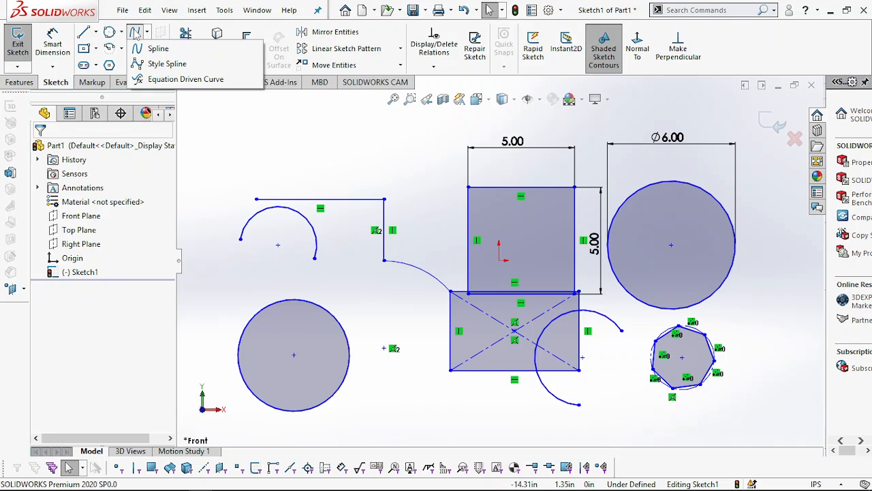
left_click(135, 35)
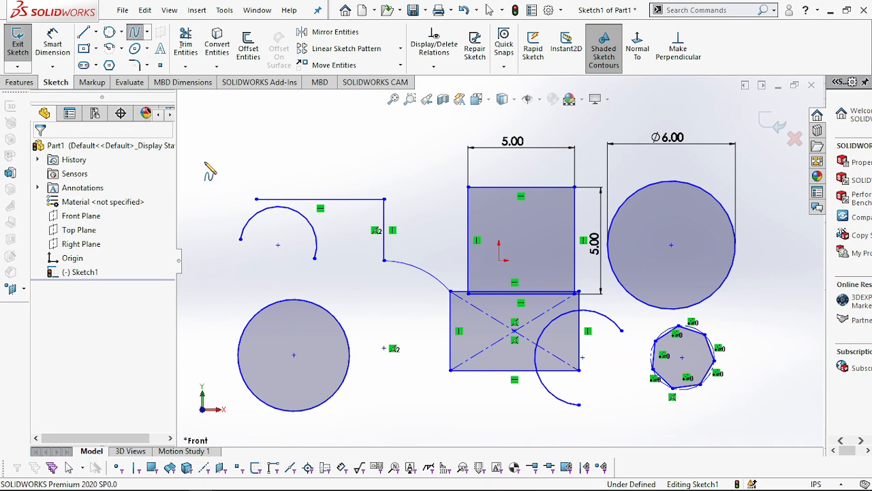
left_click(239, 160)
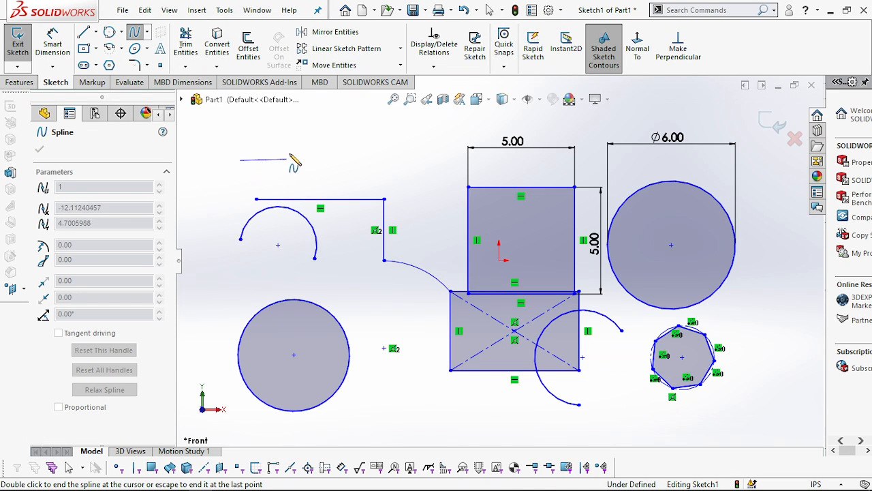
left_click(286, 160)
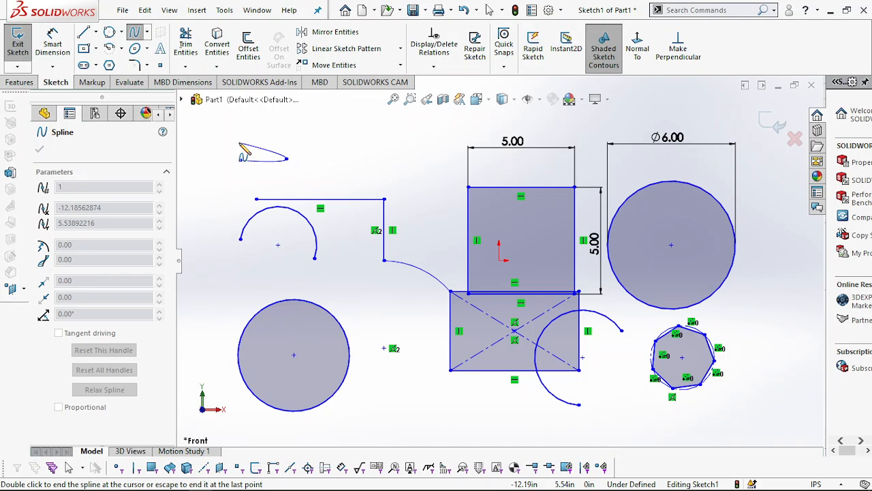
left_click(239, 141)
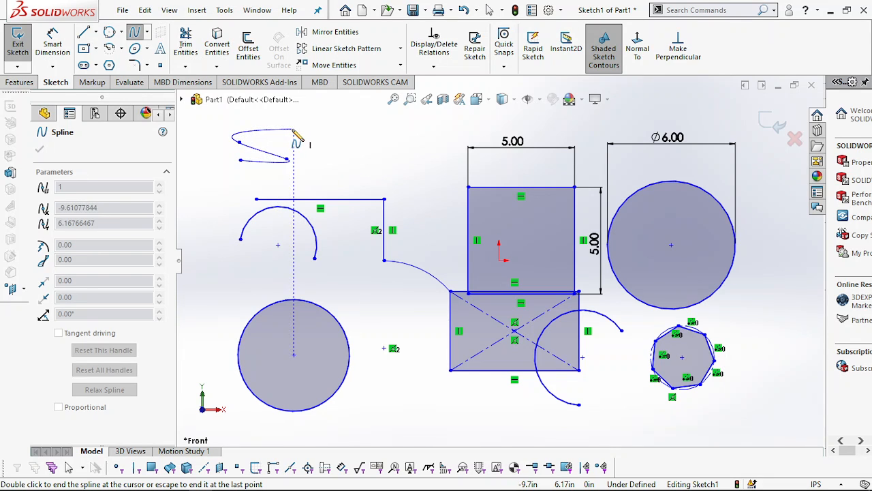
double_click(294, 128)
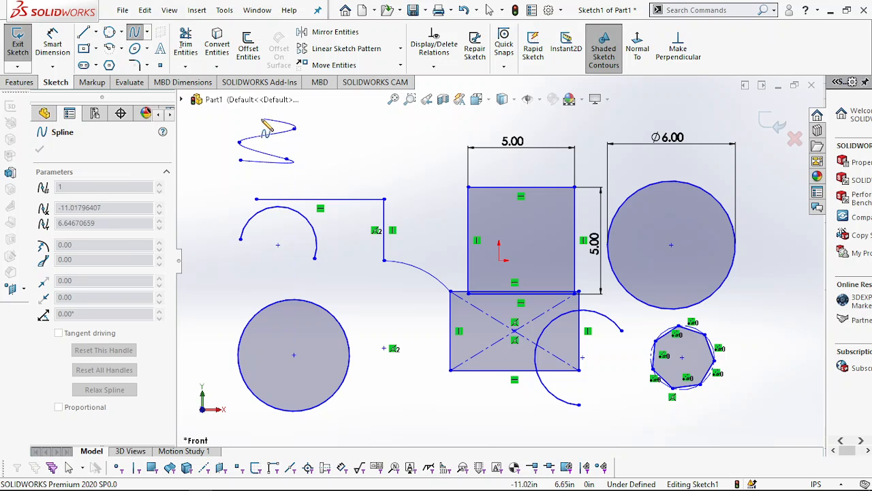
left_click(240, 120)
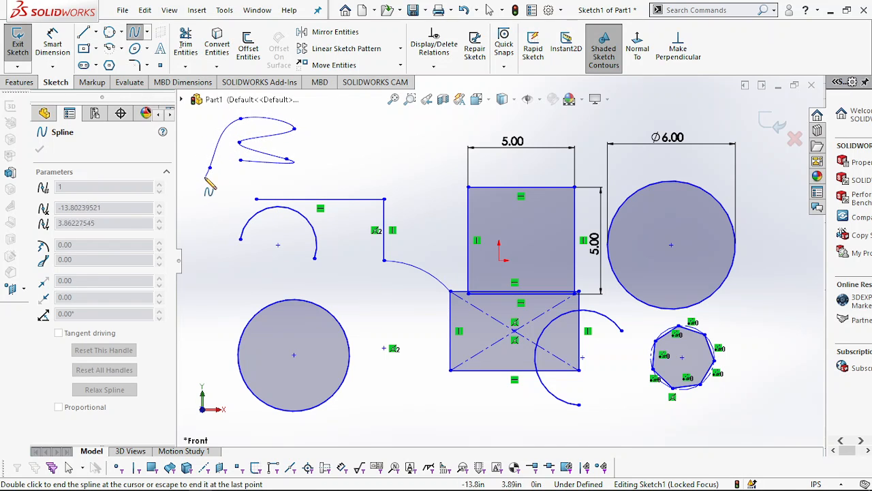
left_click(205, 127)
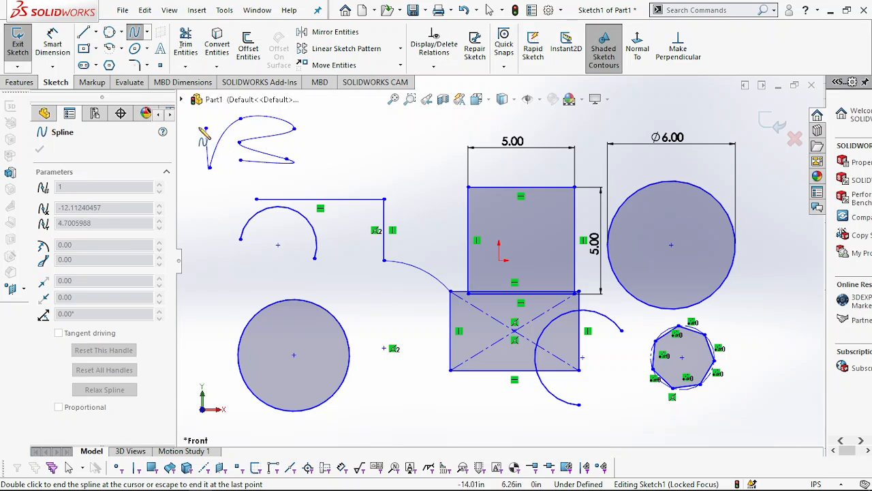
left_click(193, 194)
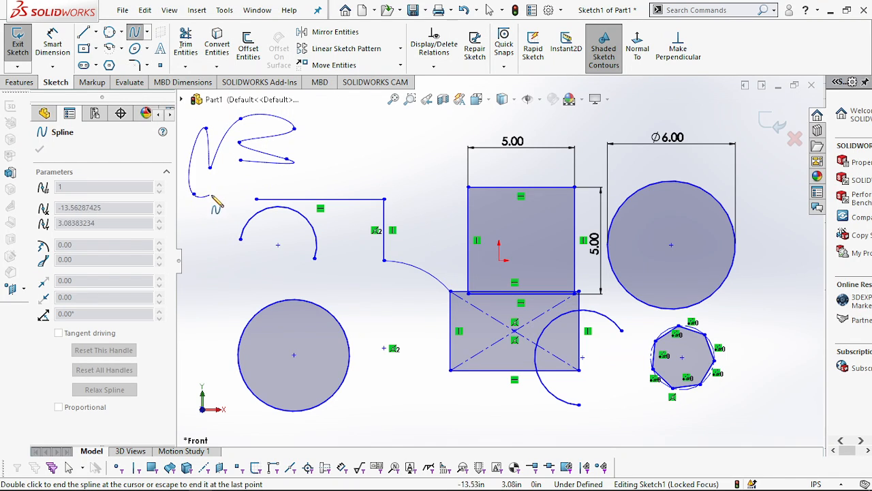
left_click(241, 186)
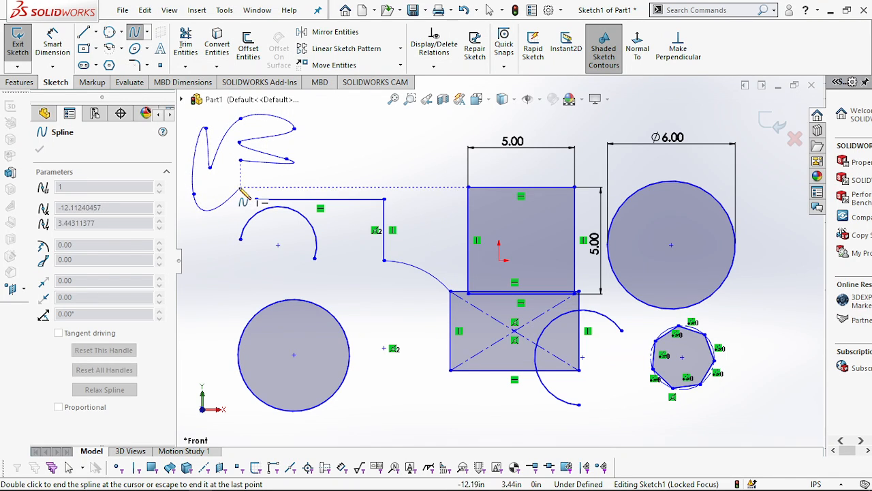
left_click(215, 222)
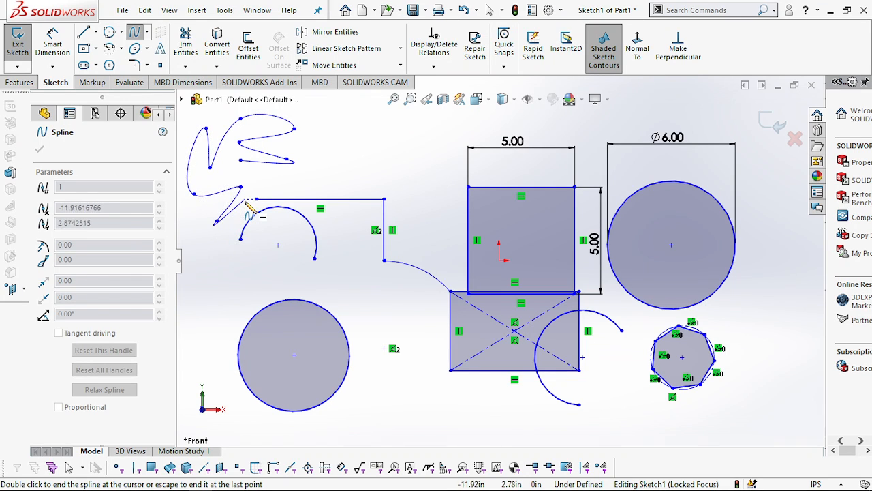
double_click(246, 198)
key("Escape")
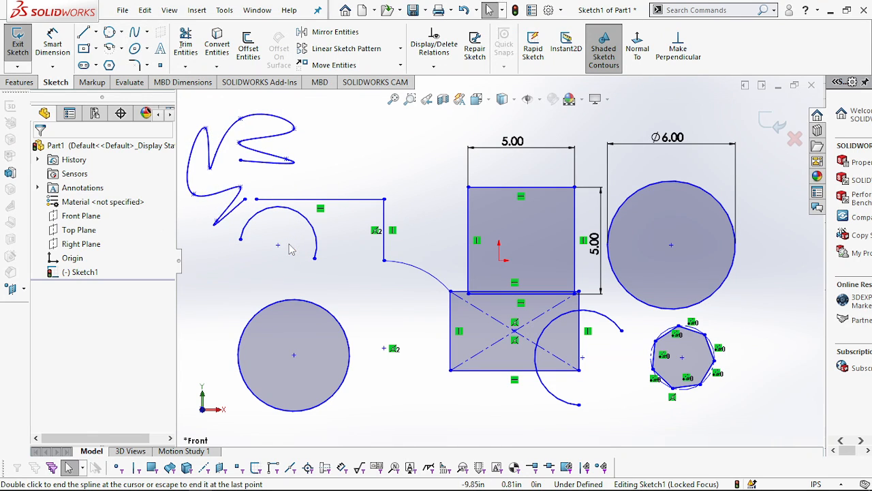
- Sketch an ellipse above the horizontal line, centred at about X -6.44, Y 5.09 in, with radii of about 2.96 and 1.56 in
left_click(147, 51)
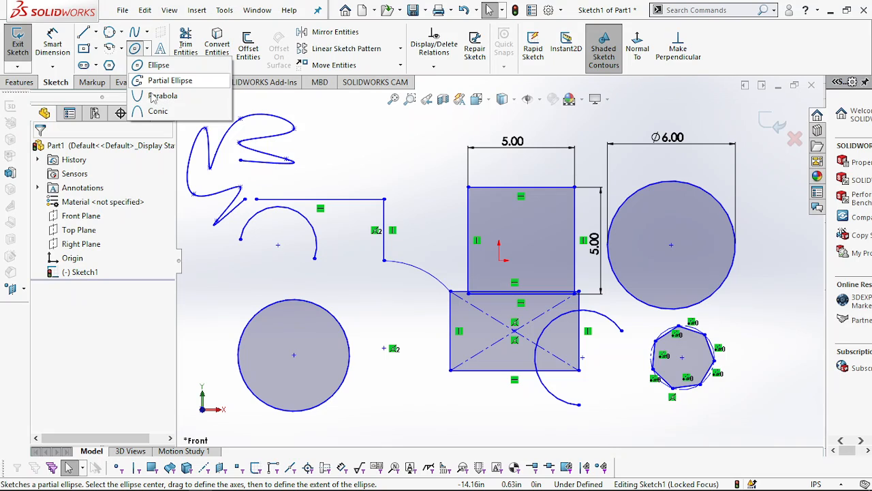
left_click(143, 65)
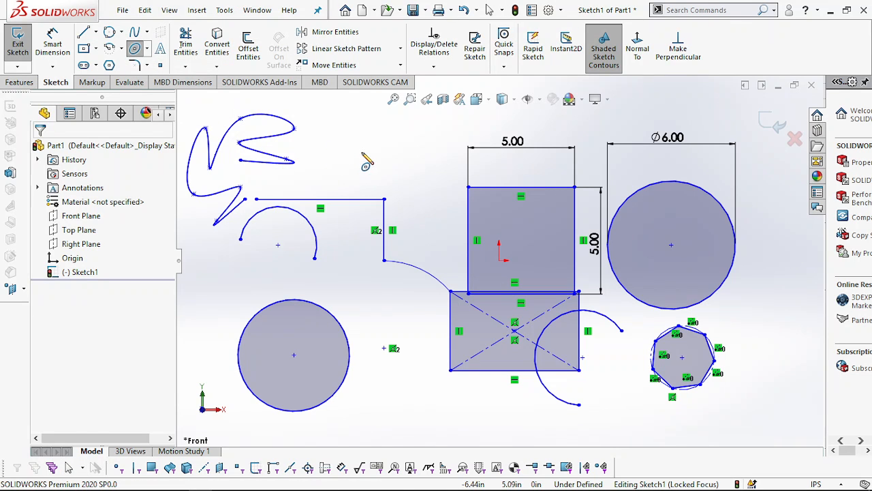
left_click(390, 156)
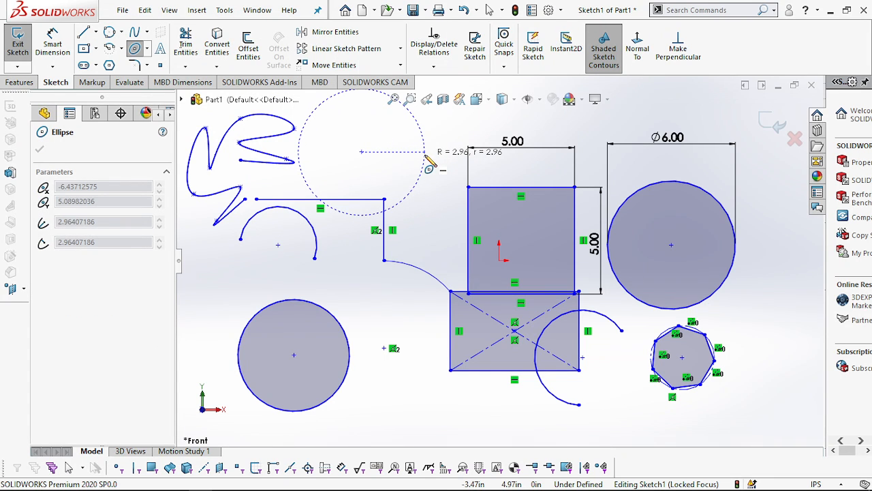
left_click(425, 156)
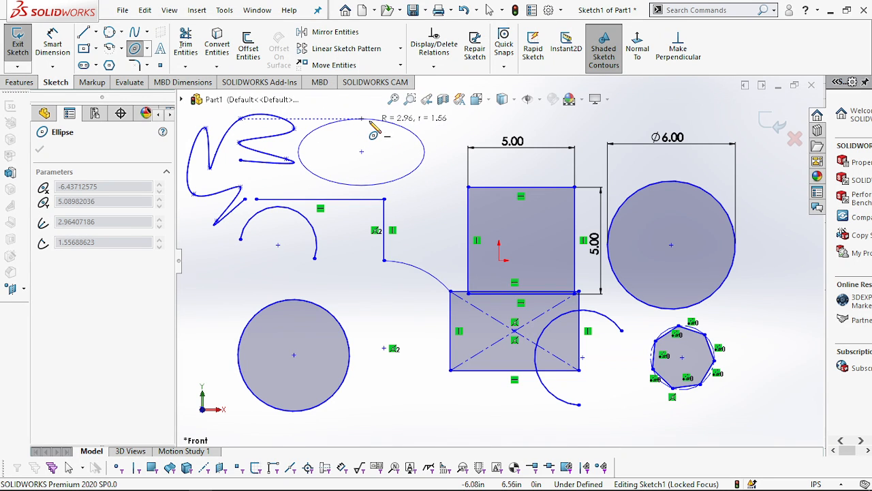
left_click(371, 125)
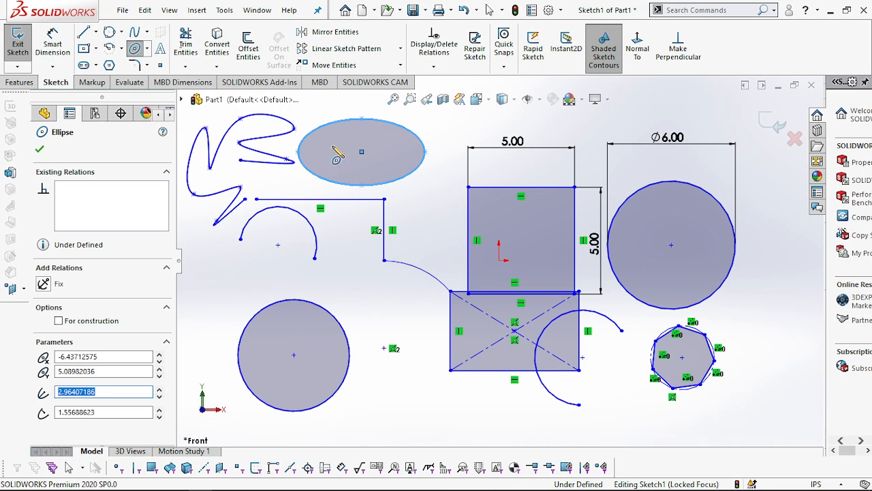
- Set the ellipse's horizontal radius to 5 in and its vertical radius to 2 in, and finish the ellipse
left_click(108, 354)
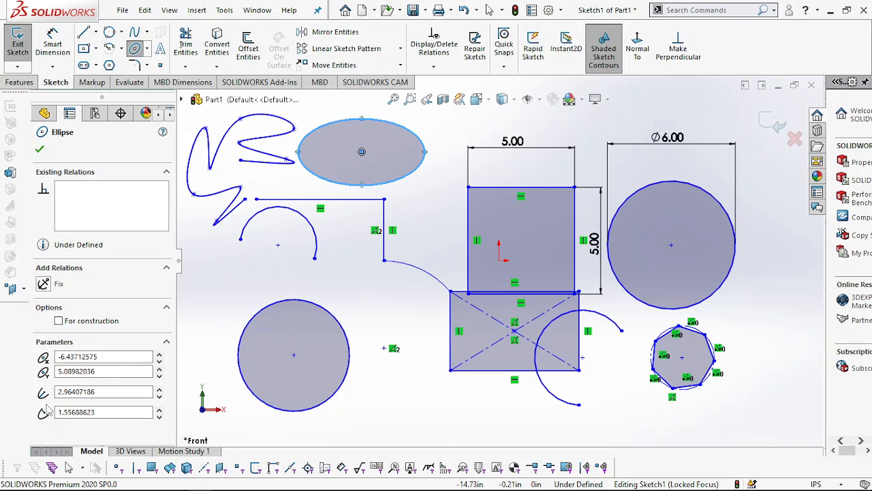
left_click(100, 393)
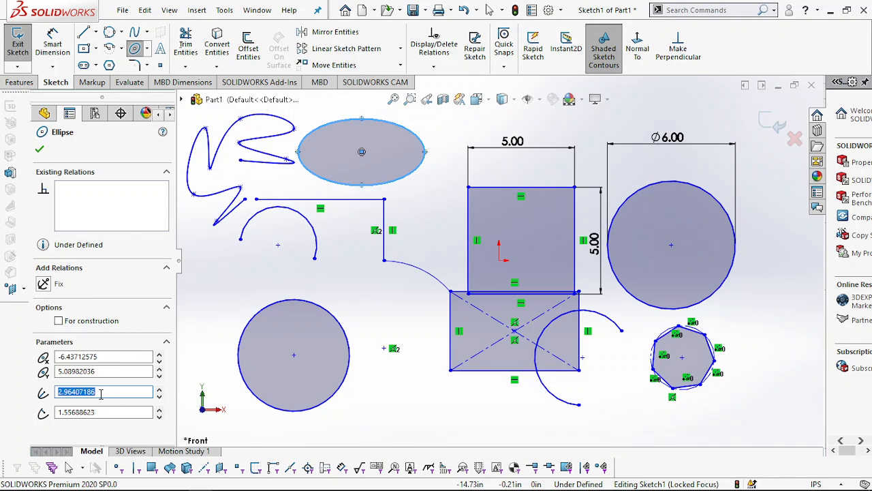
type("5.00")
key("Return")
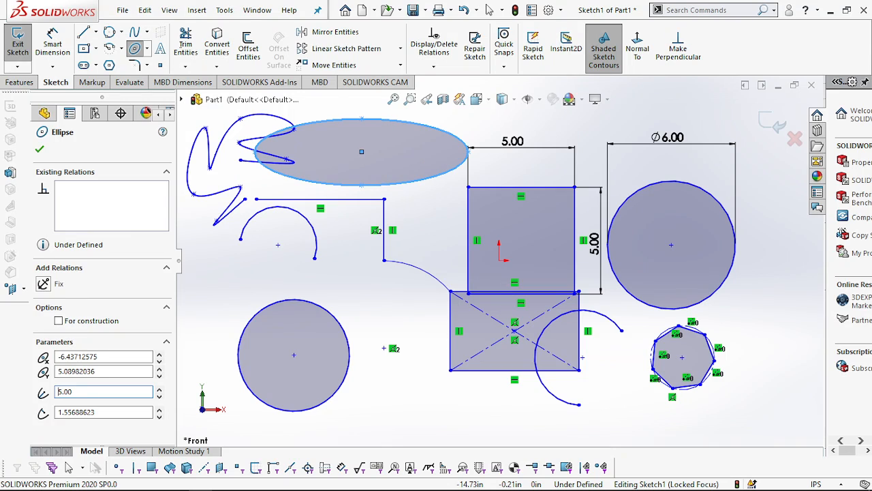
left_click(110, 412)
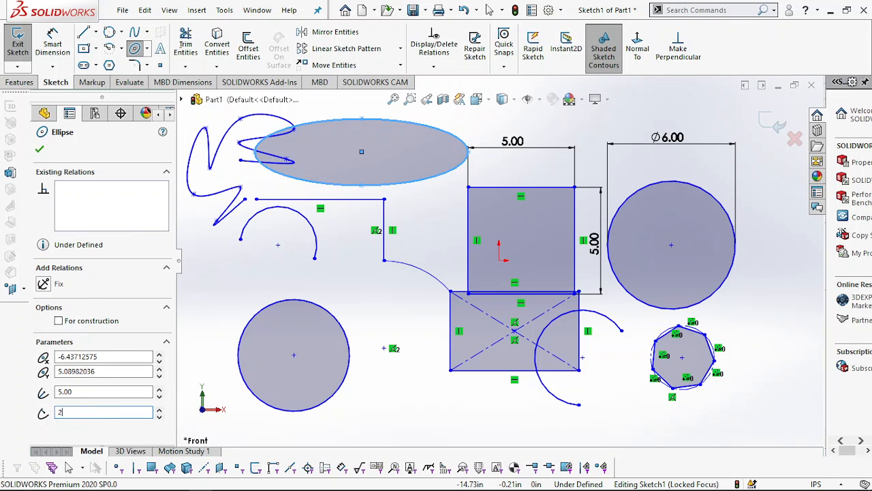
type("2")
key("Return")
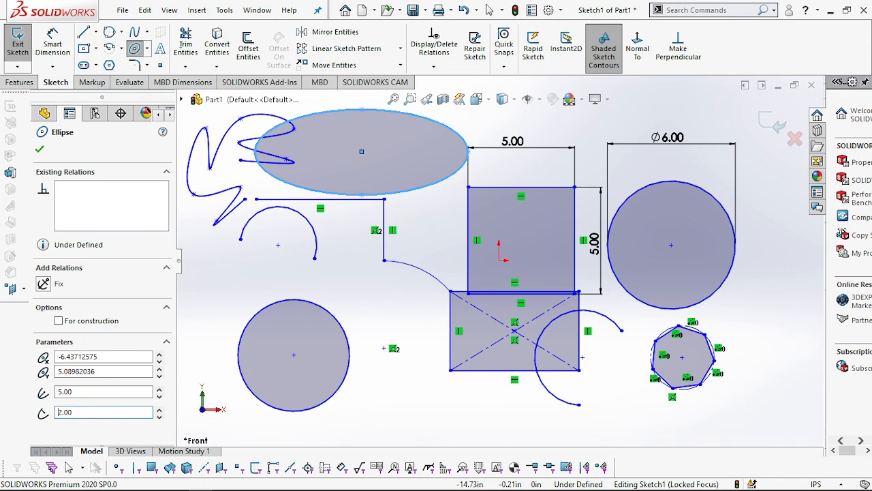
left_click(39, 148)
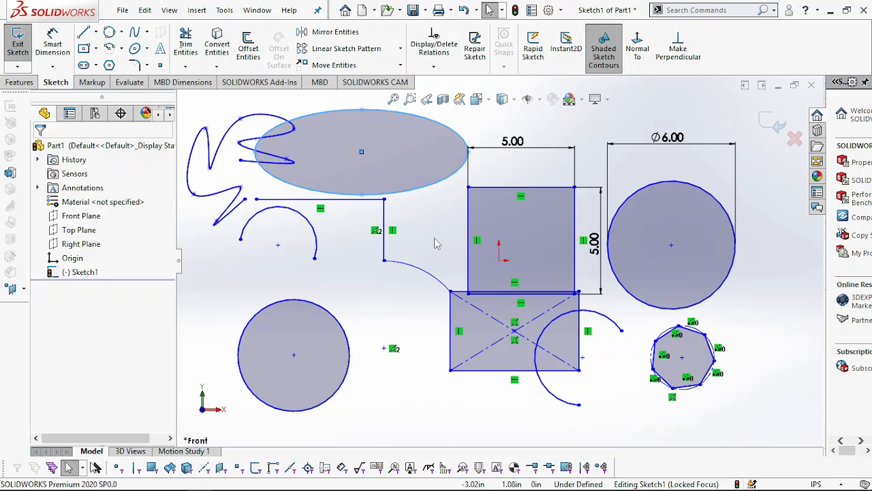
- Apply a 0.50 in Sketch Fillet to the corner between the horizontal line and the vertical line below the ellipse
scroll(436, 243, "up", 2)
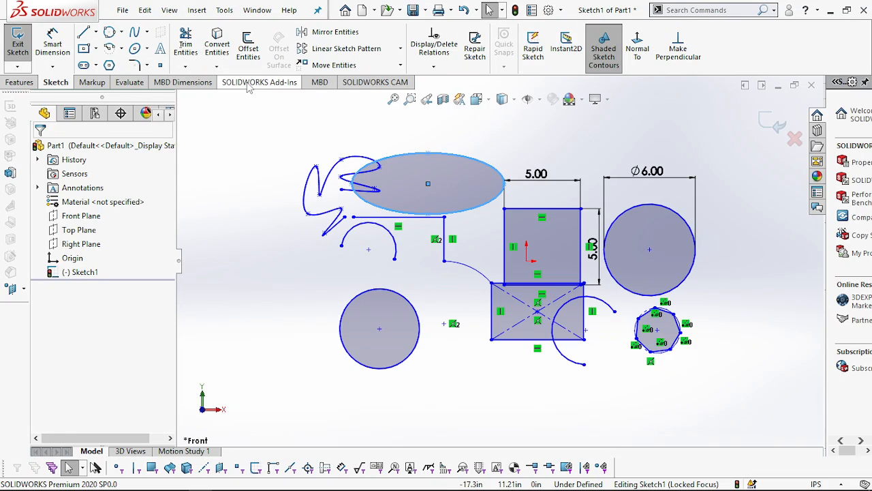
left_click(146, 66)
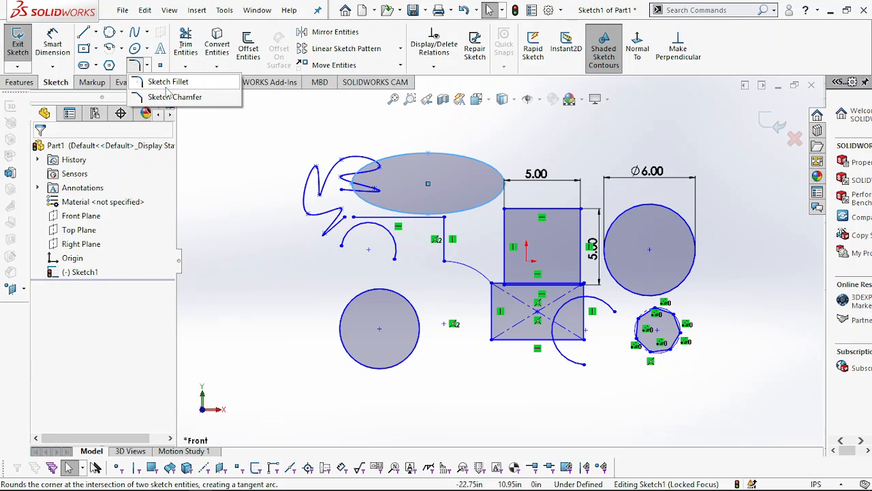
left_click(134, 66)
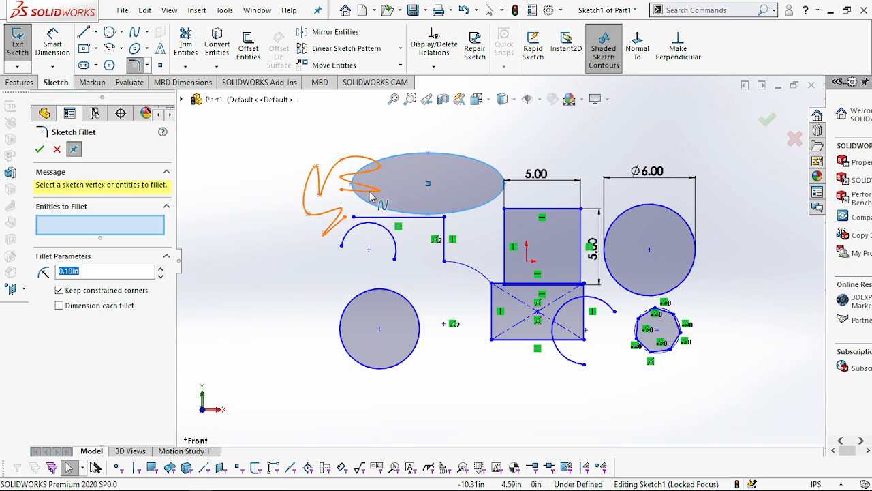
left_click(423, 218)
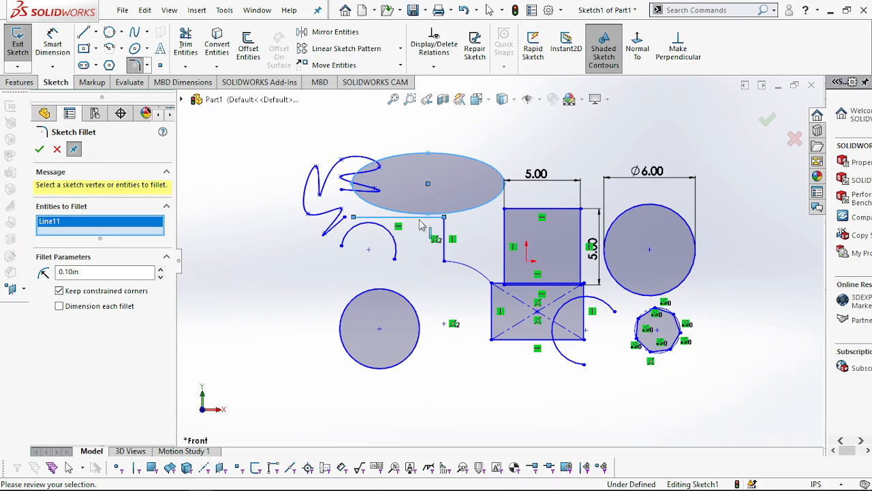
left_click(445, 235)
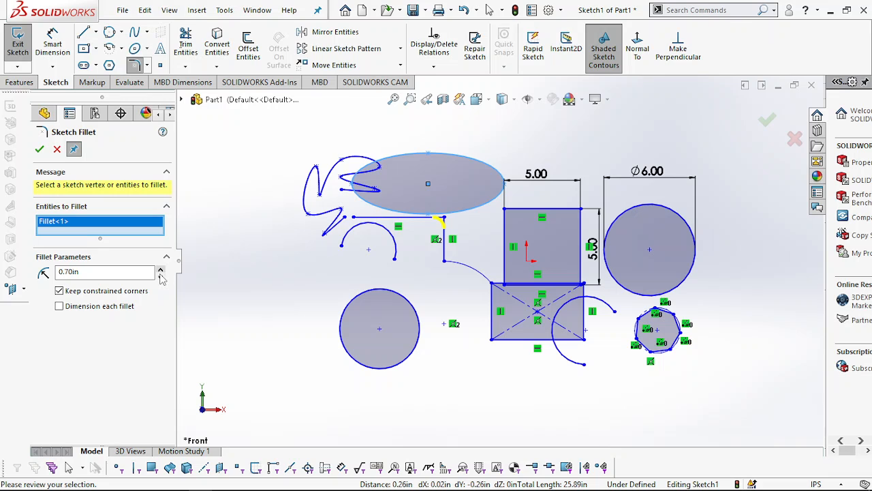
left_click(161, 276)
left_click(41, 150)
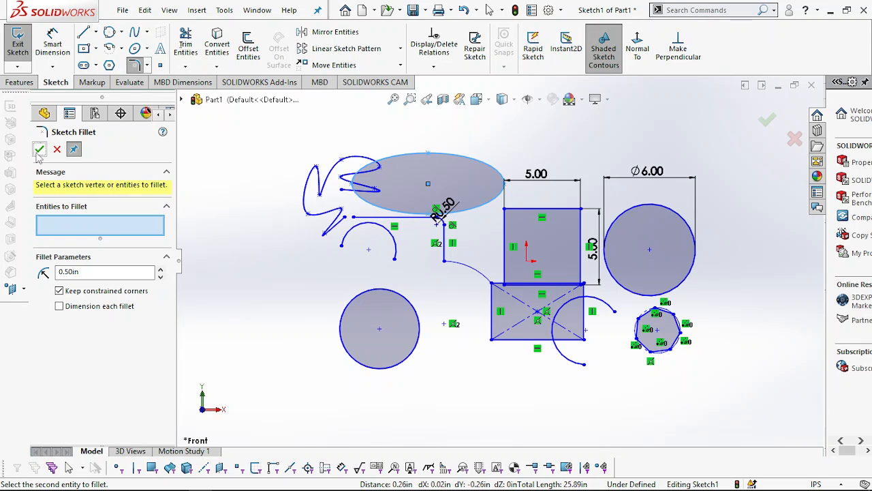
key("Escape")
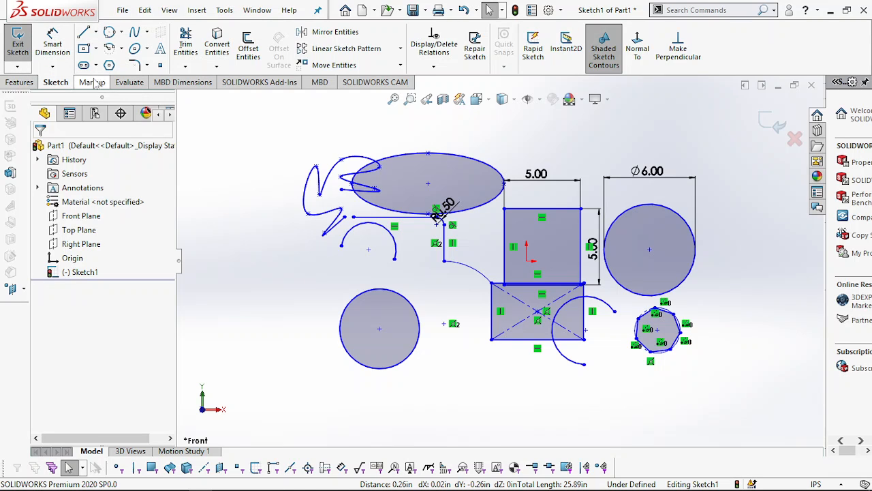
- Start a sketch text with the ellipse as its curve and enter the person's first name as the text
left_click(162, 52)
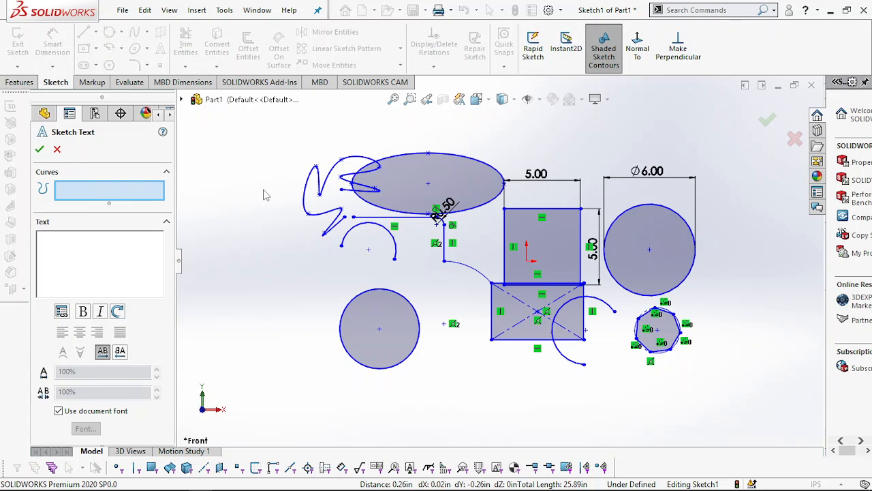
left_click(428, 157)
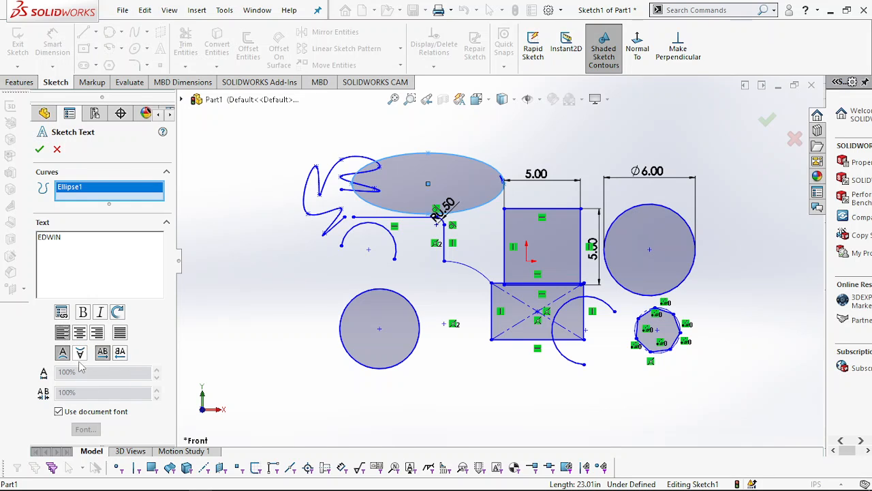
- Override the document font for the sketch text with bold style and a height of 28 points
left_click(58, 411)
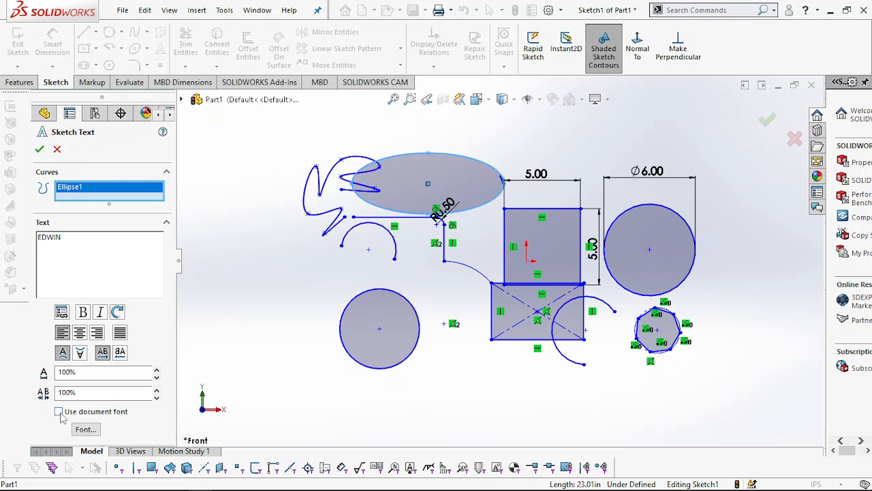
left_click(85, 429)
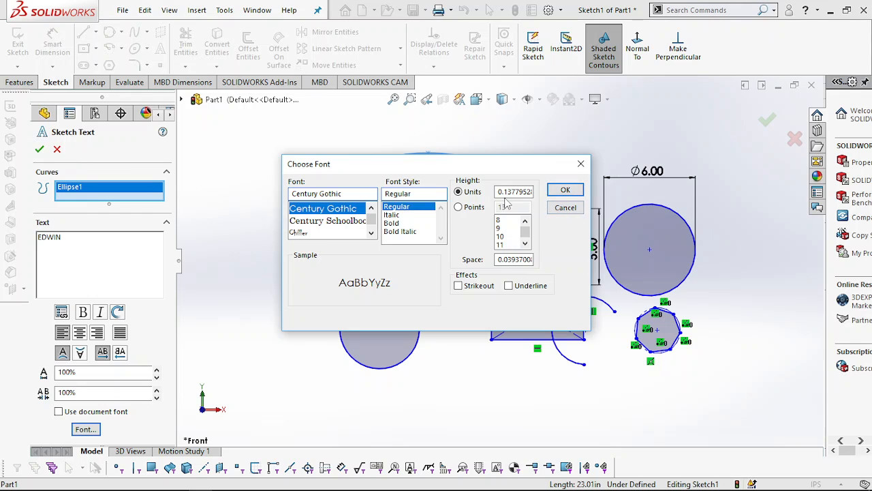
left_click(392, 215)
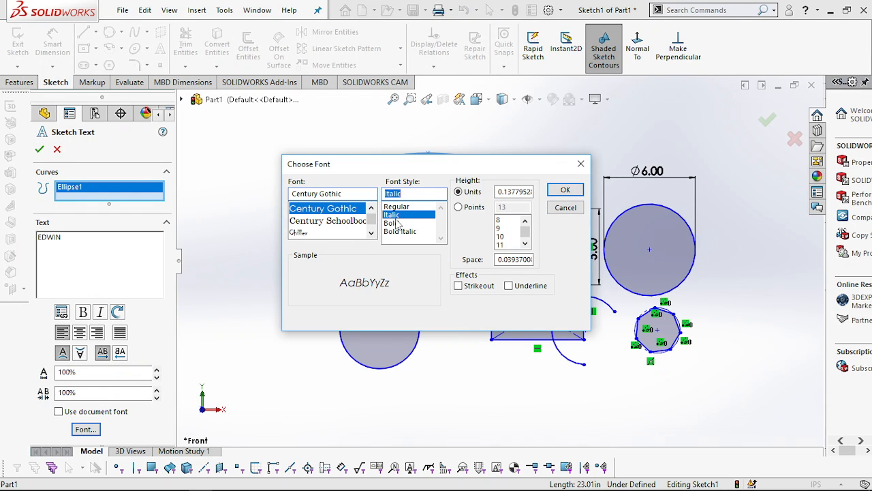
left_click(392, 223)
left_click(473, 207)
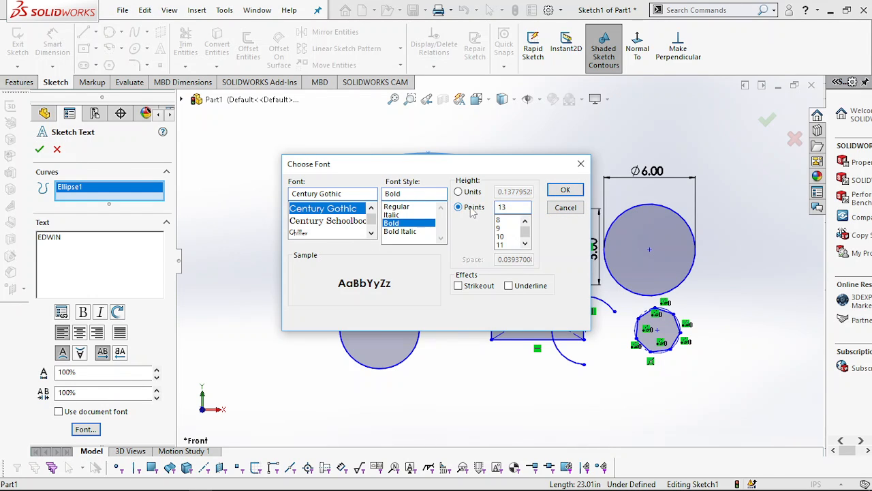
left_click(499, 236)
left_click_drag(525, 230, 526, 235)
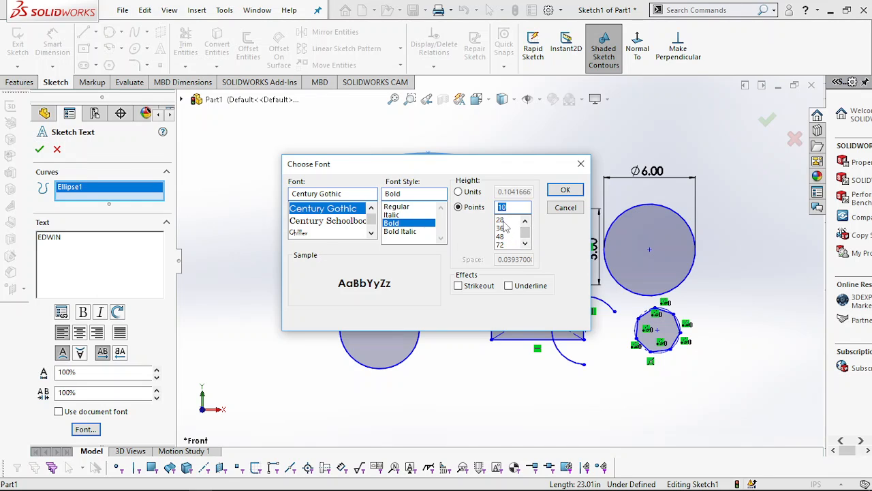
left_click(502, 220)
left_click(574, 195)
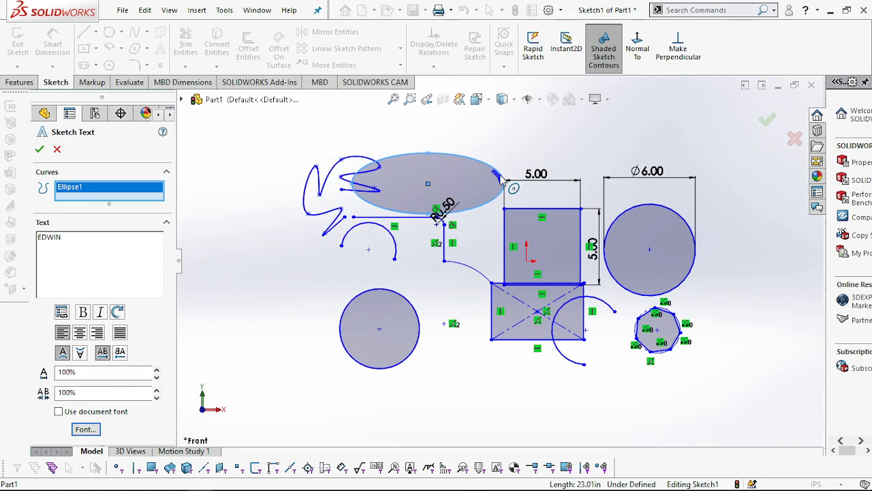
- Try the center and full justify alignments for the sketch text, and set it to right alignment
left_click(80, 332)
left_click(98, 332)
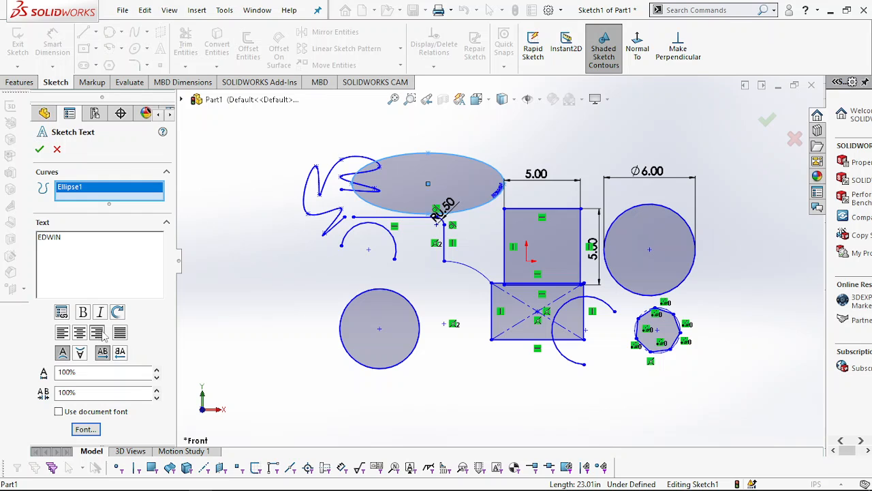
left_click(120, 333)
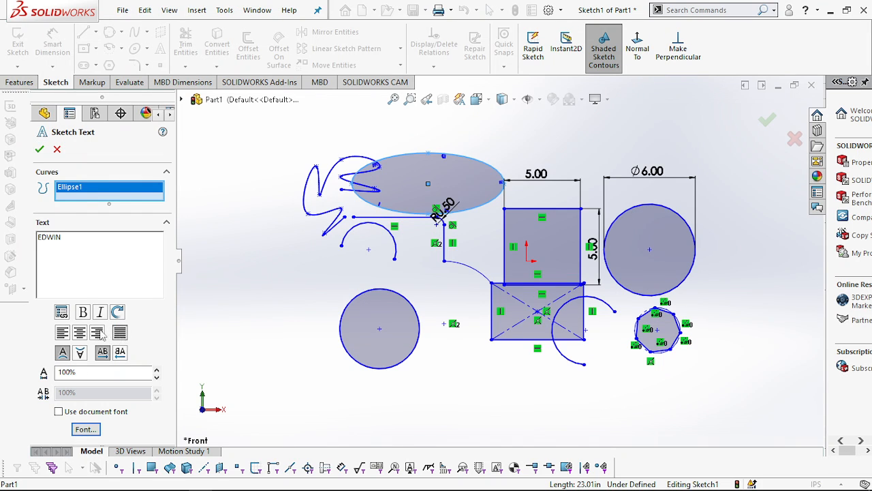
left_click(98, 333)
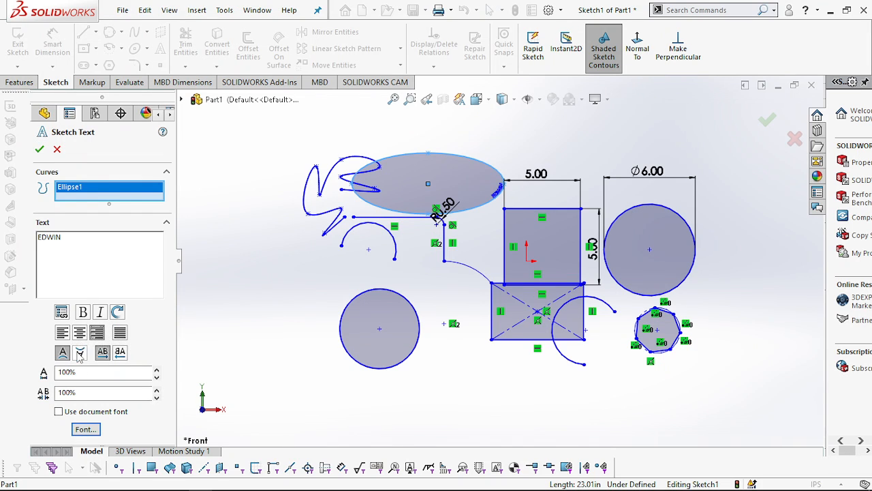
- Flip the sketch text both vertically and horizontally along the ellipse, and finish the sketch text
left_click(80, 351)
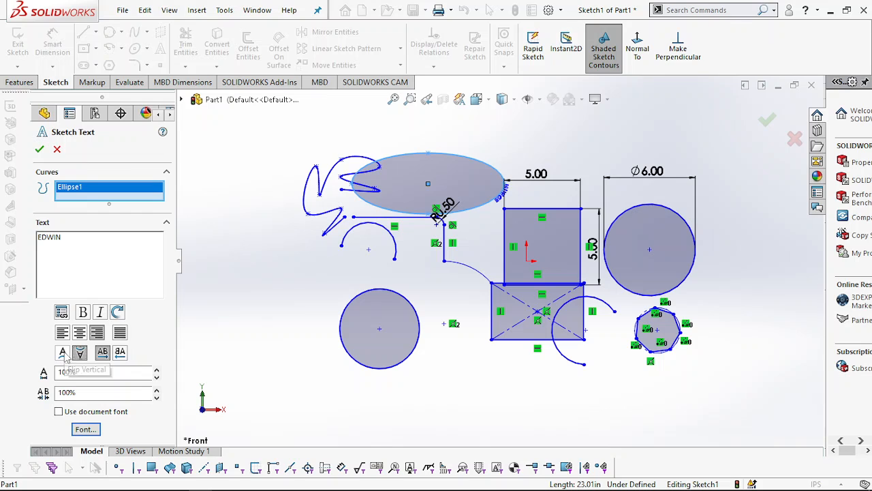
left_click(63, 352)
left_click(80, 352)
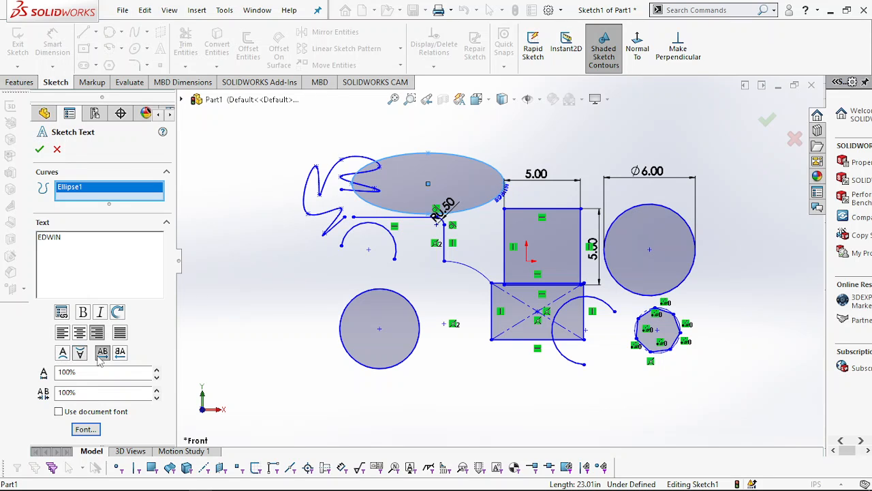
left_click(120, 352)
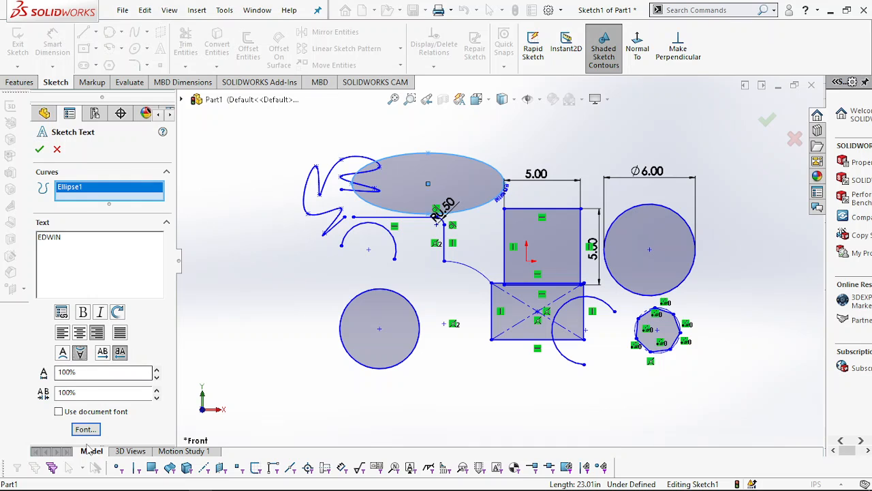
left_click(39, 150)
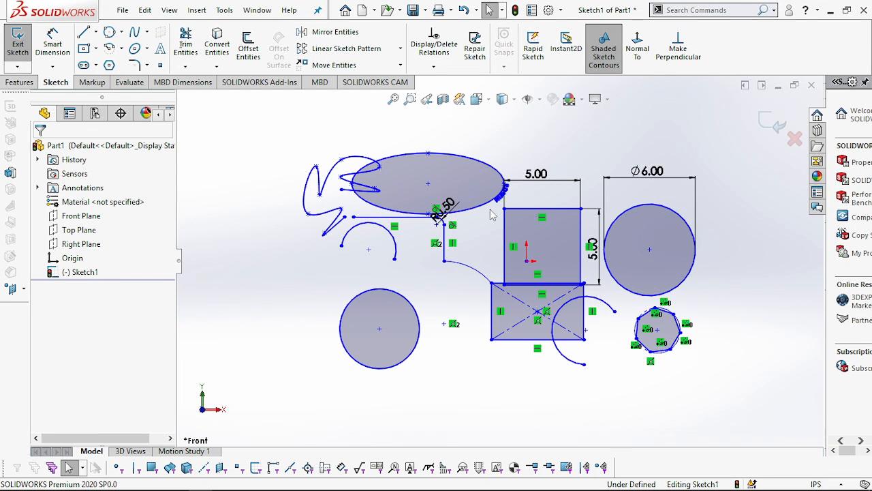
scroll(492, 214, "up", 3)
scroll(492, 214, "down", 5)
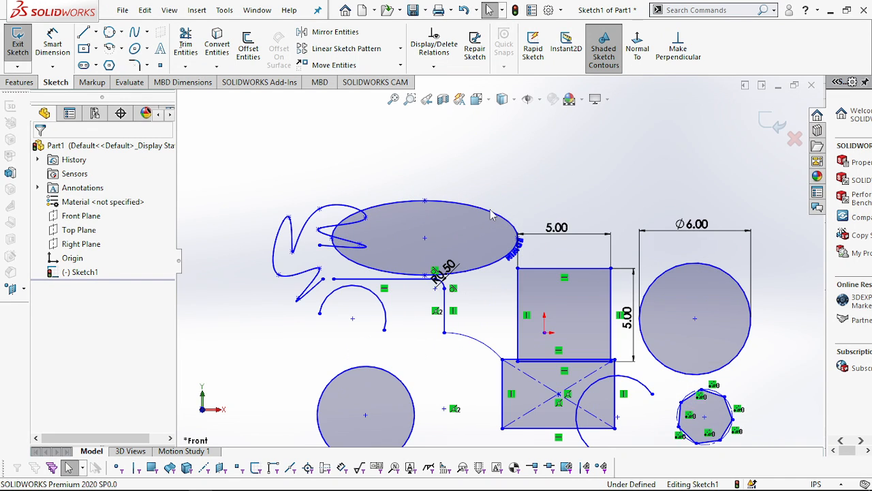
scroll(509, 286, "down", 4)
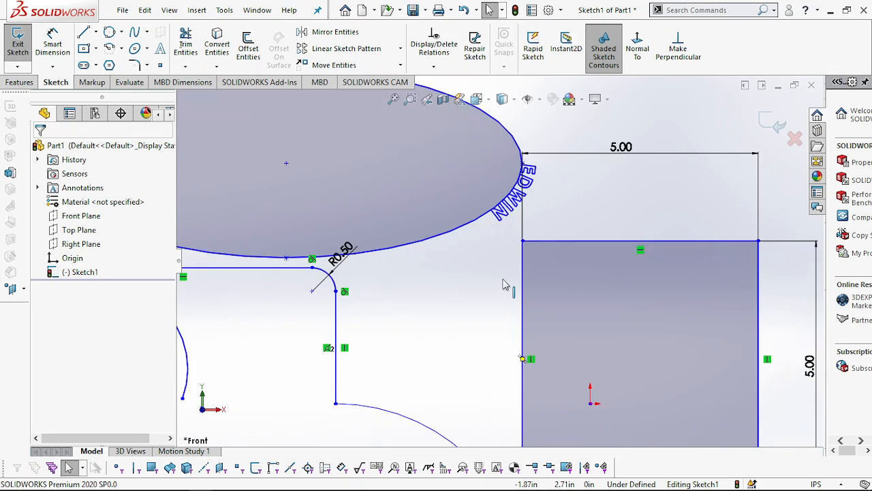
scroll(505, 285, "down", 2)
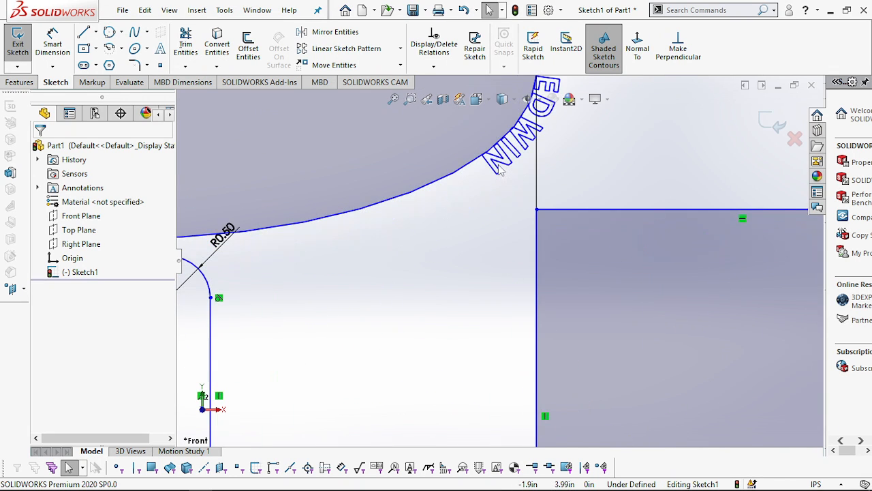